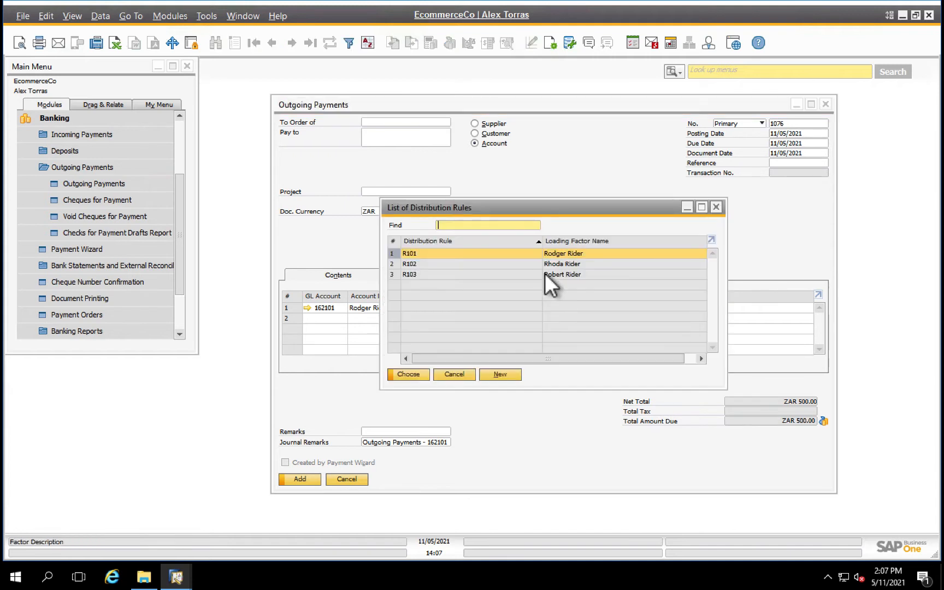
Assign rider distribution rule R101 to the first line of the outgoing payment
double_click(546, 253)
click(725, 308)
Set the payment means to cash from the Petty Cash account for the full balance of ZAR 500.00
click(823, 422)
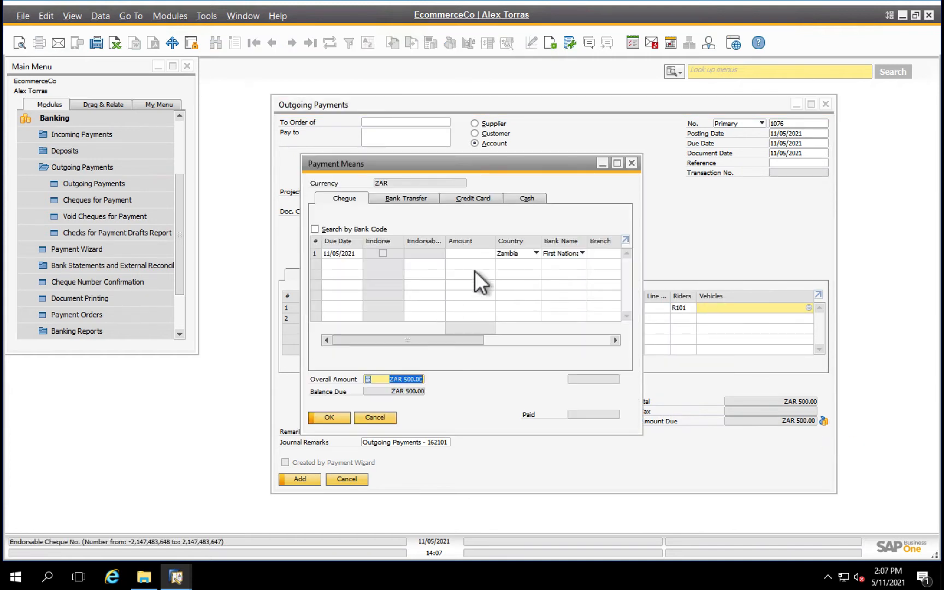
click(520, 198)
click(401, 218)
text(16)
key(Tab)
double_click(544, 253)
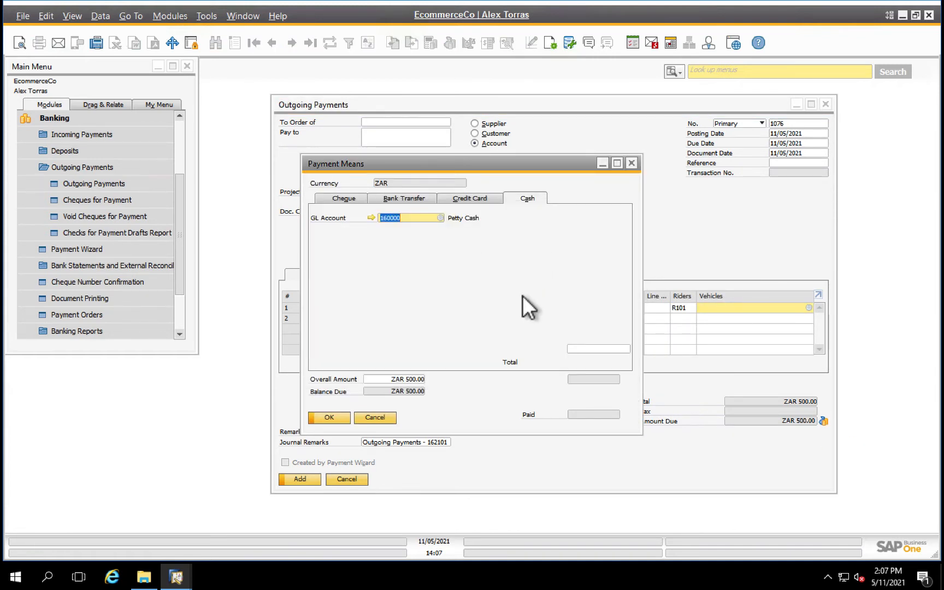
right_click(593, 349)
click(628, 376)
click(330, 417)
click(342, 303)
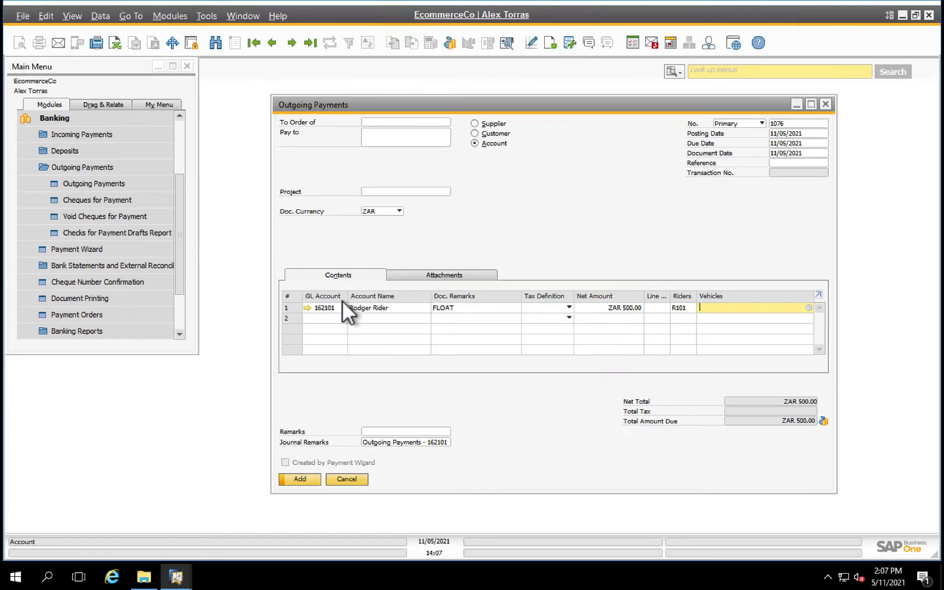
Enter FLOAT as the remarks and add the outgoing payment
click(306, 307)
click(306, 476)
click(423, 432)
text(FLOAT)
key(Tab)
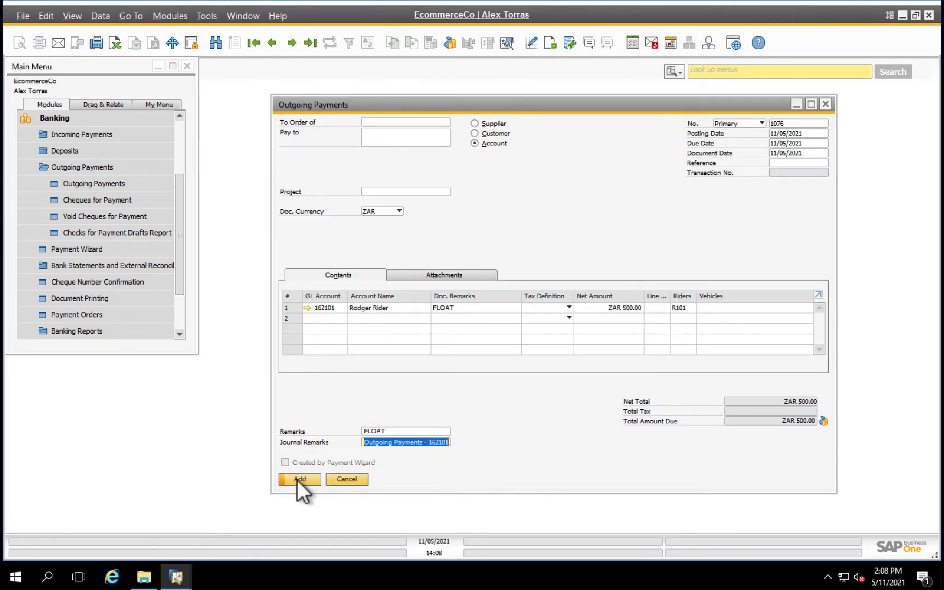
click(297, 479)
click(337, 303)
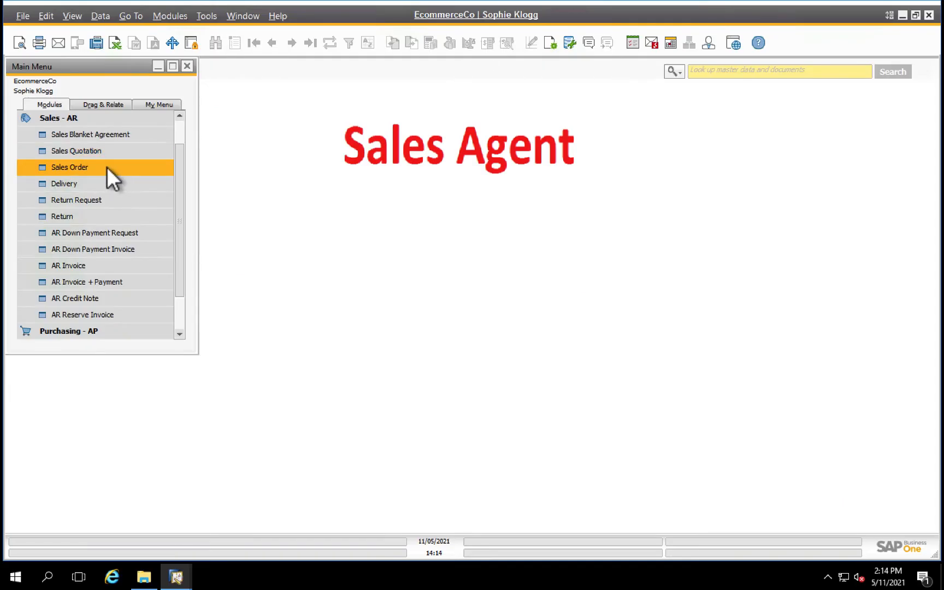
Fill in the sales order header for Online Customer with the website order number and delivery date 11/05/2021
click(106, 167)
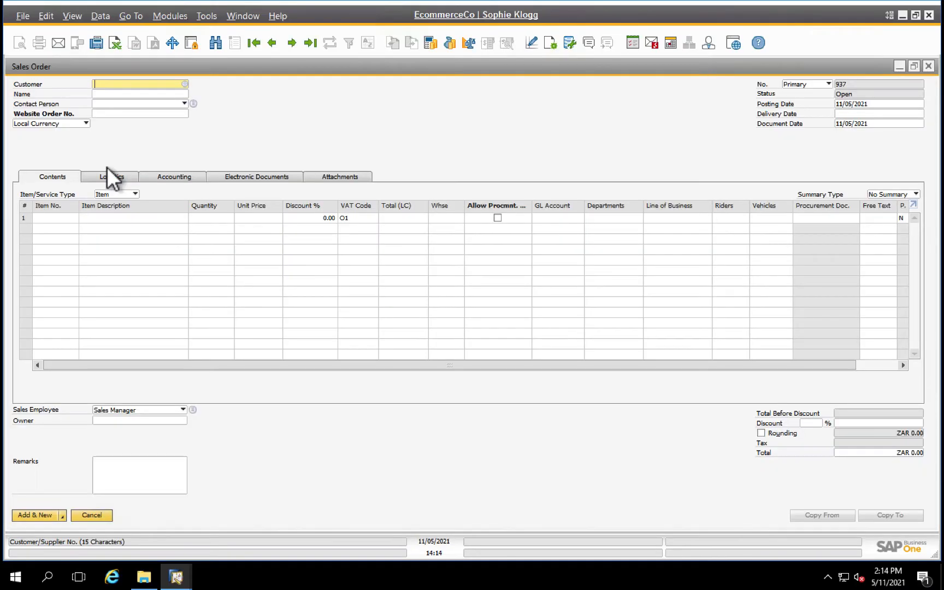
click(151, 93)
text(Online Customer)
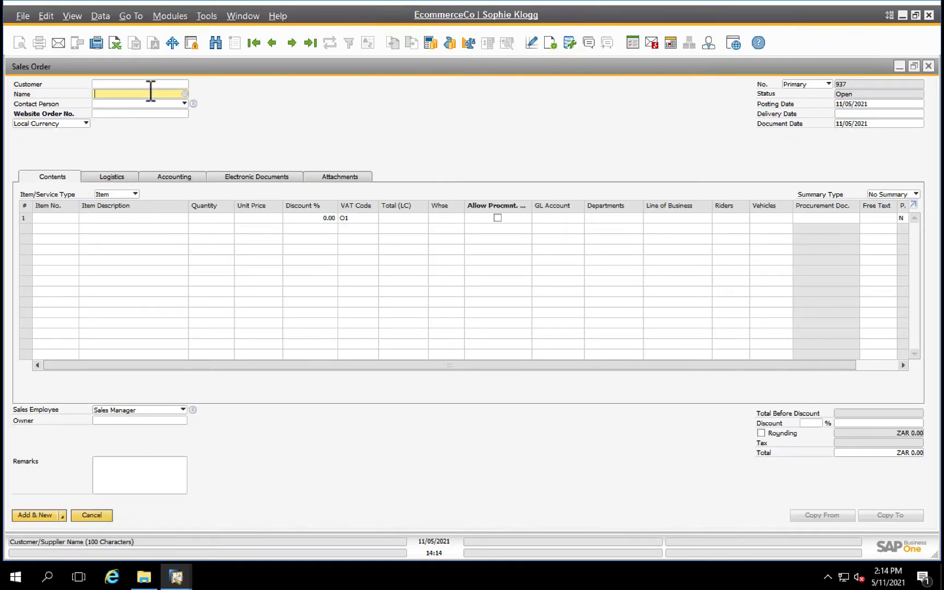
key(Tab)
click(152, 114)
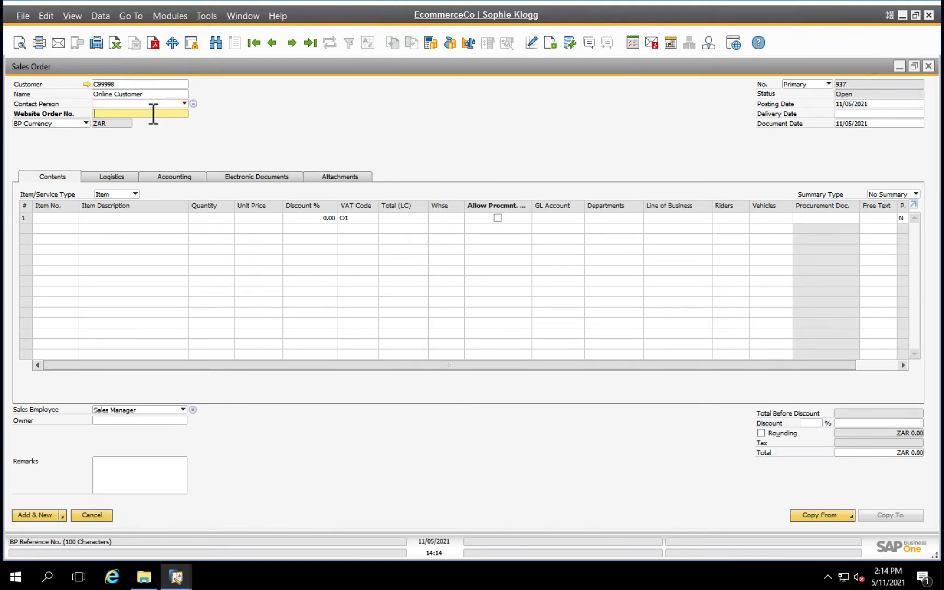
text(666)
key(Tab)
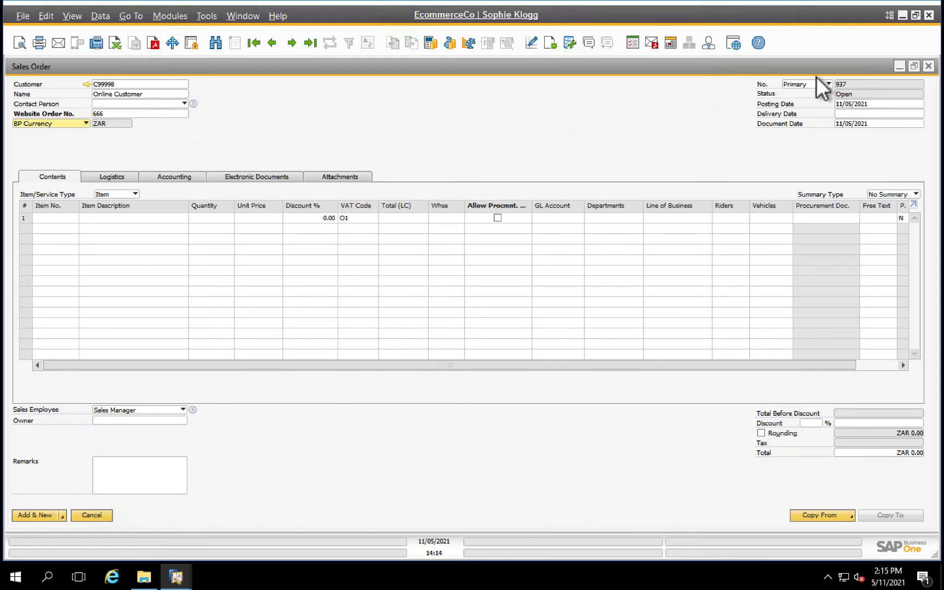
click(841, 115)
key(Tab)
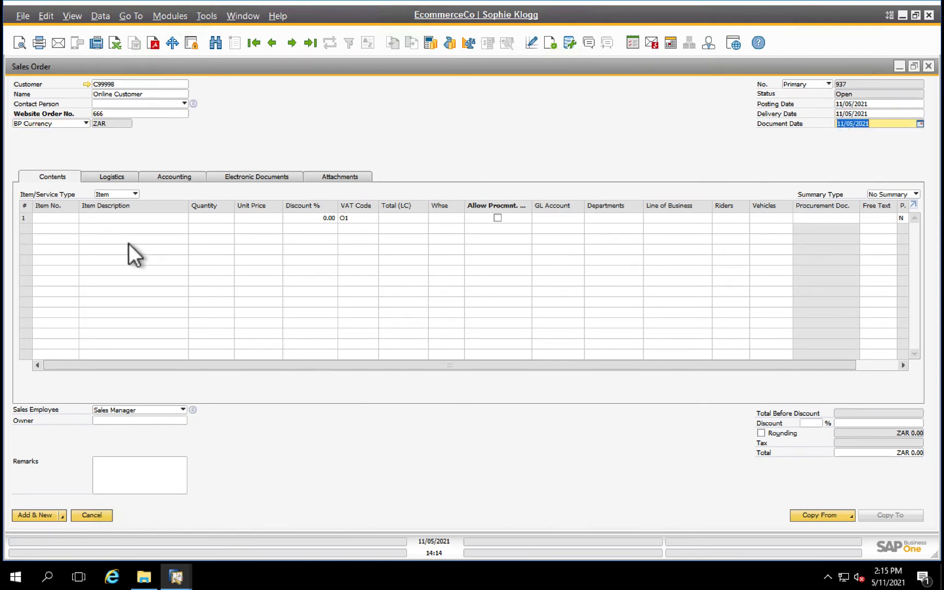
Add item RP-1011, Classic Cheese (V) - Large, to the sales order and allow procurement documents for that line
click(60, 218)
text(rp)
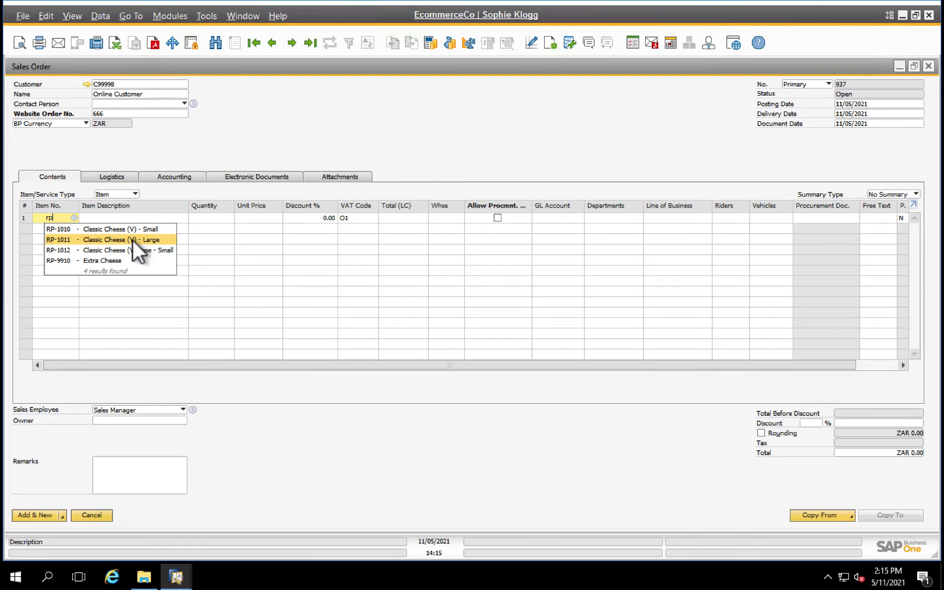
click(133, 238)
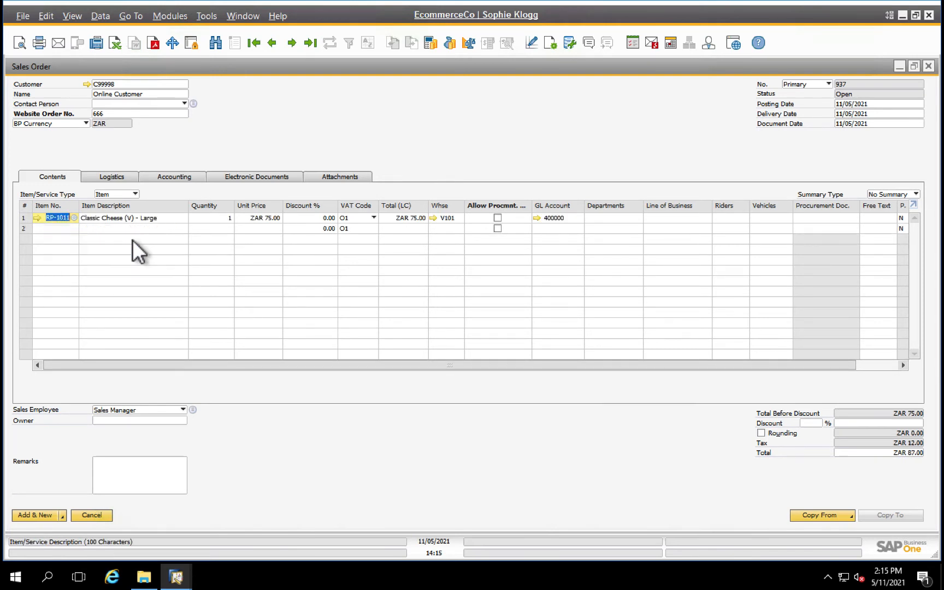
click(498, 217)
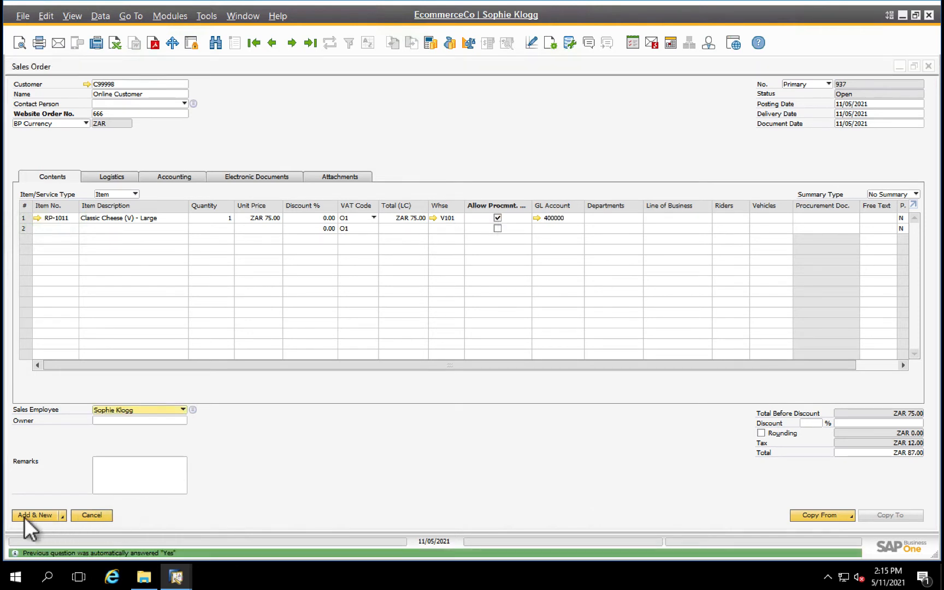
Enter the customer's ship-to address in the logistics details and add the sales order
click(122, 176)
click(108, 215)
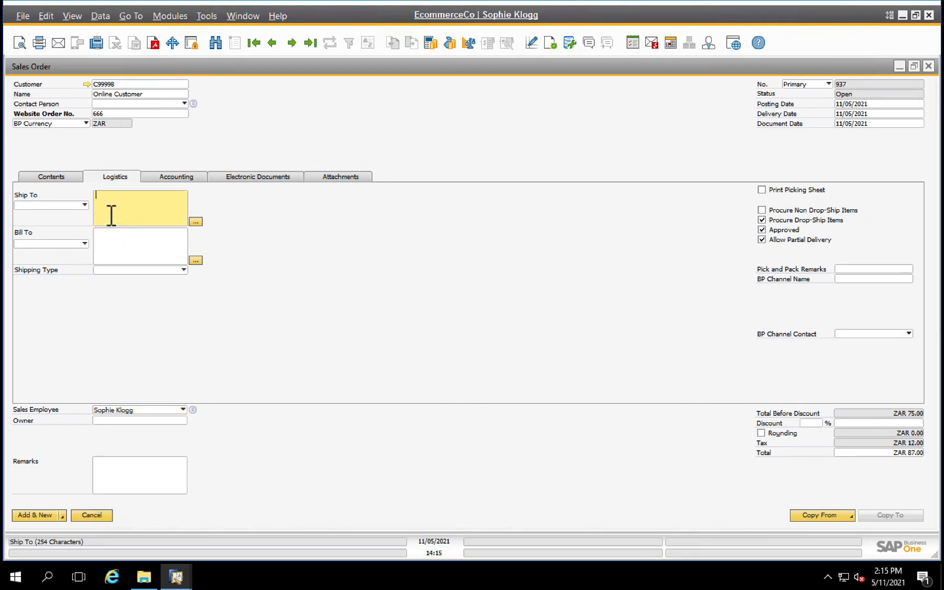
text(123 KABULONGA)
key(Return)
text(LUSAKA)
click(129, 254)
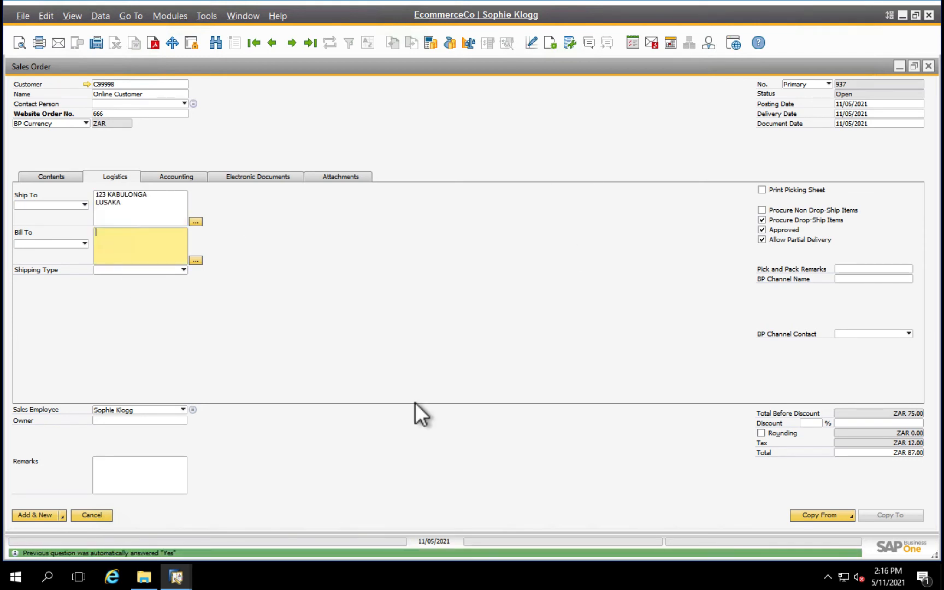
click(44, 514)
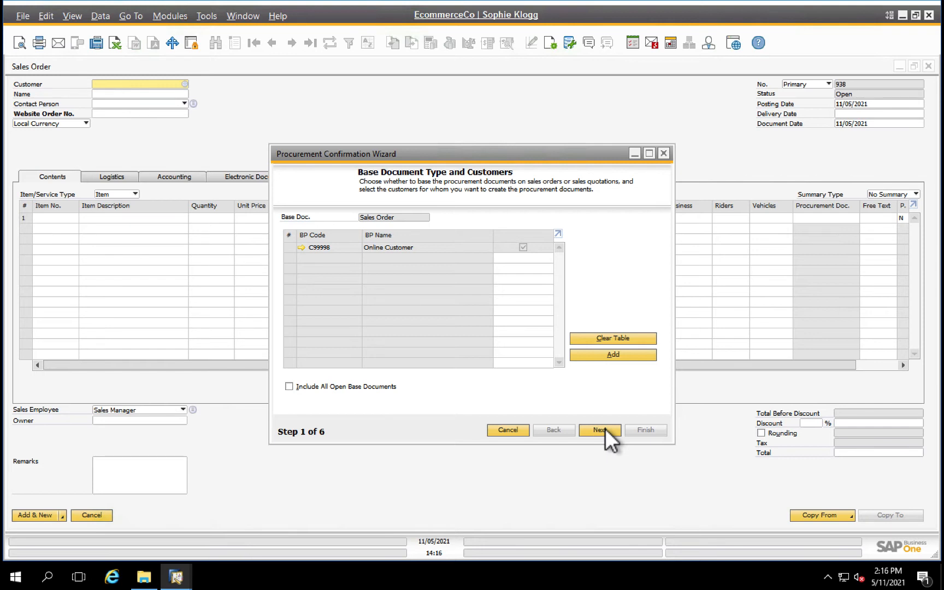
Complete the procurement wizard to create a purchase order for supplier ROMAN'S PIZZA KABULONGA (V80010) with delivery date 11/05/2021
click(605, 428)
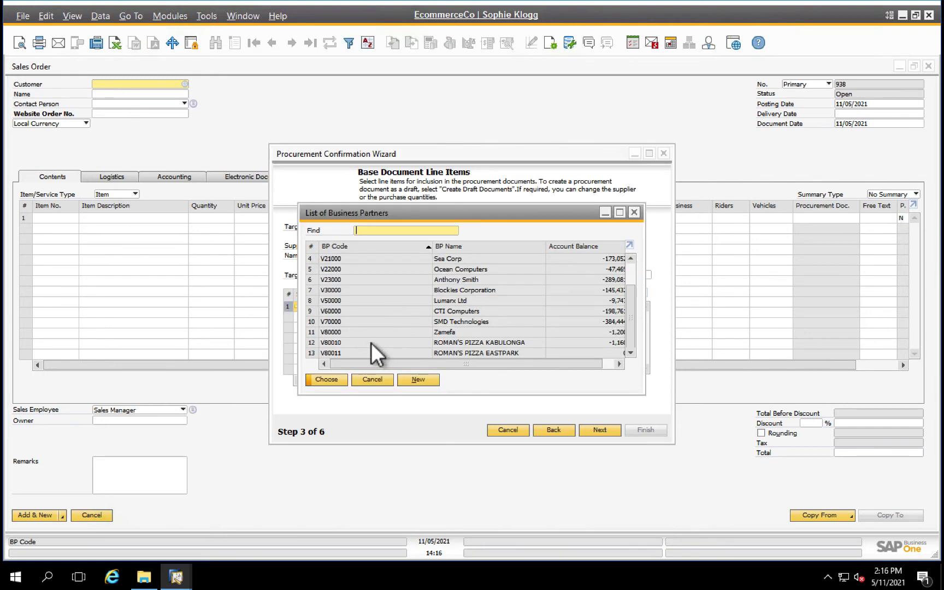
double_click(371, 342)
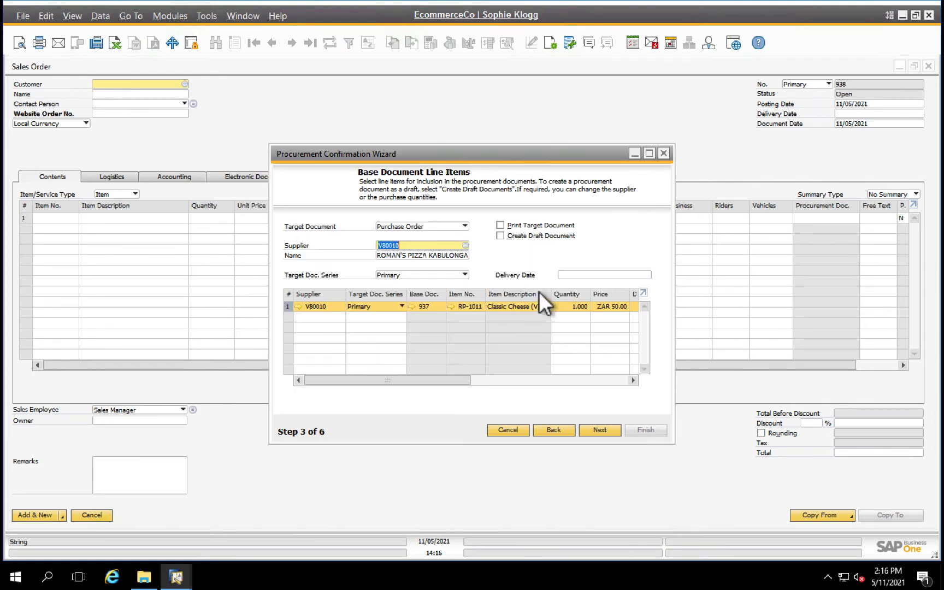
click(572, 275)
text(d)
key(Tab)
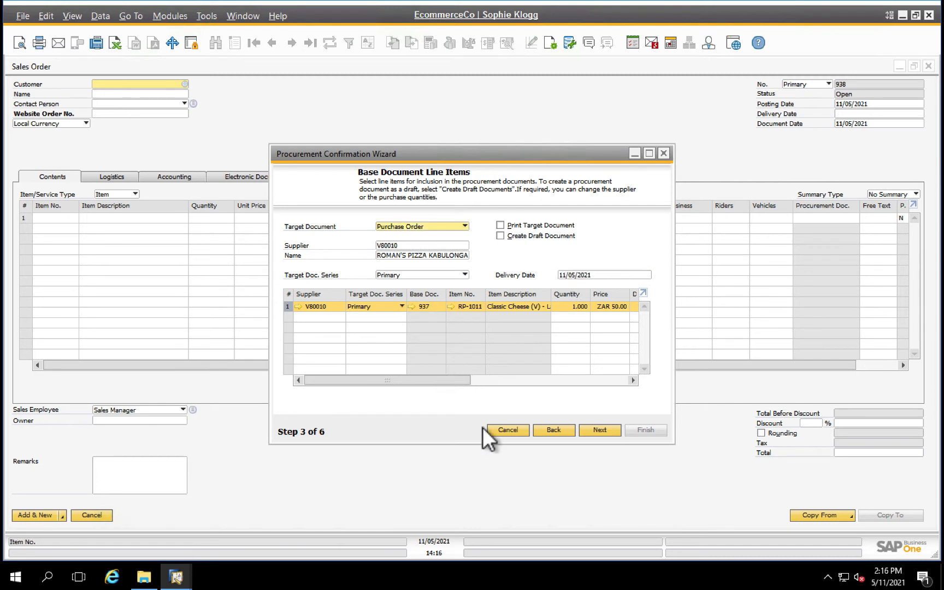
click(592, 434)
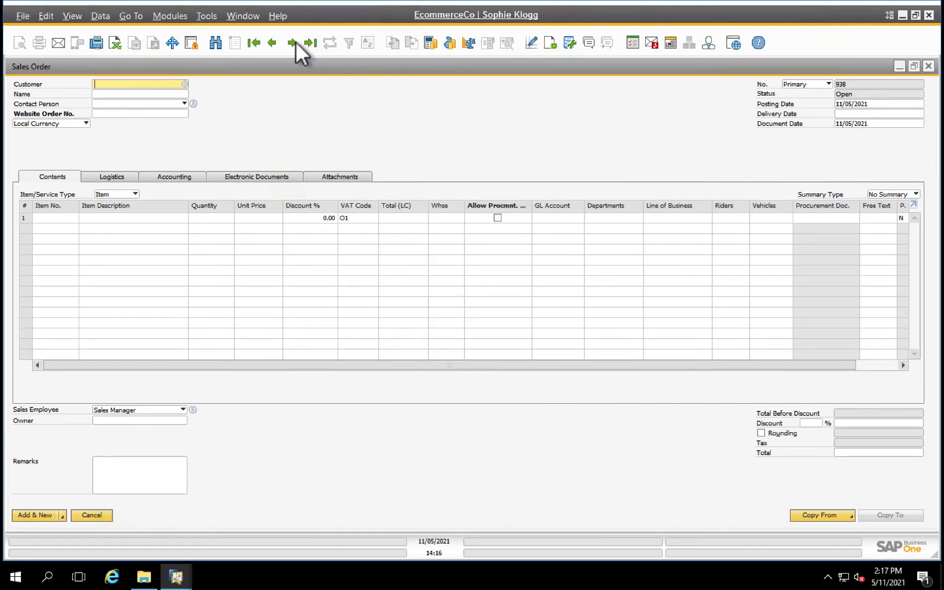
Examine how the last sales order links to its purchase order in the Relationship Map, then close the map
click(311, 42)
right_click(411, 144)
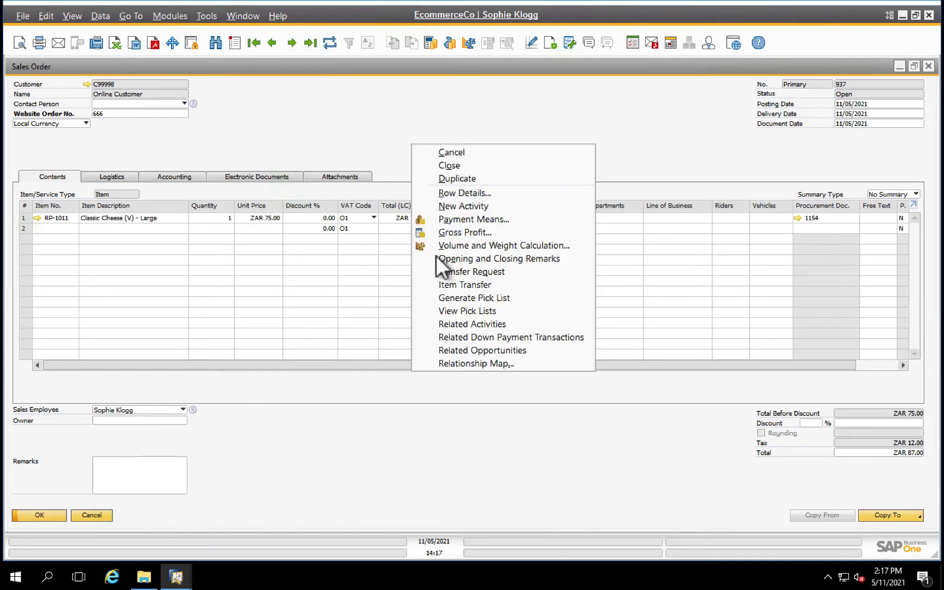
click(459, 364)
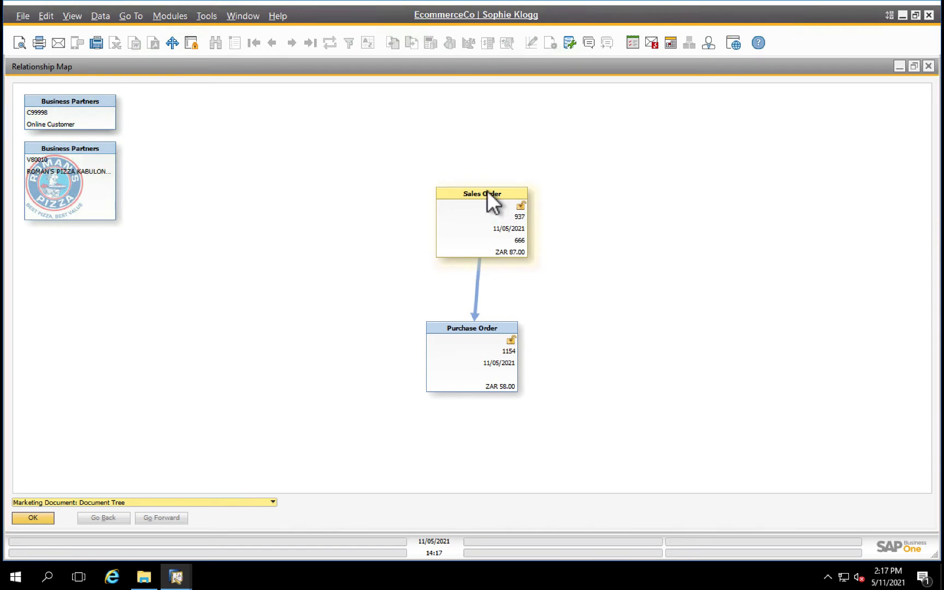
drag(710, 190, 727, 185)
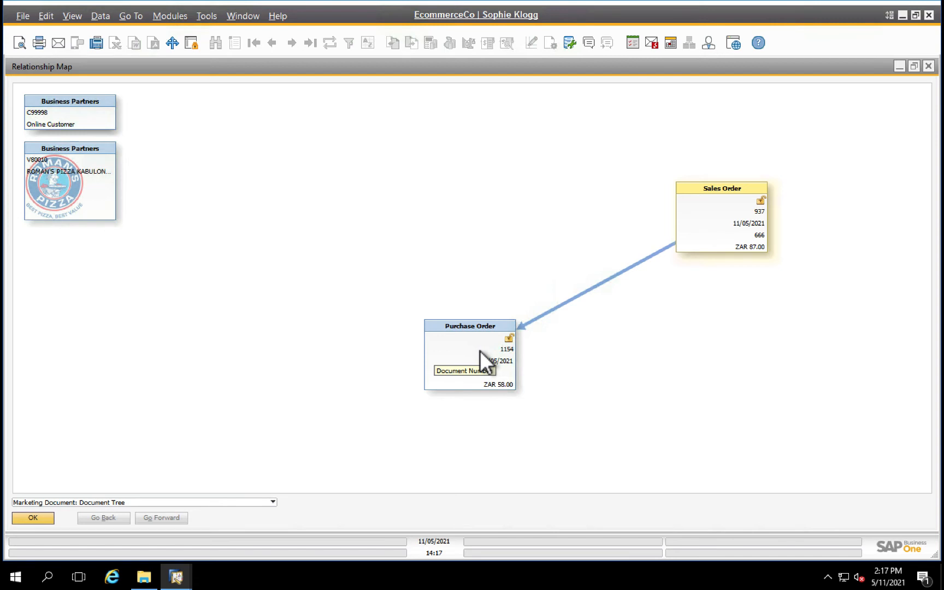
click(44, 519)
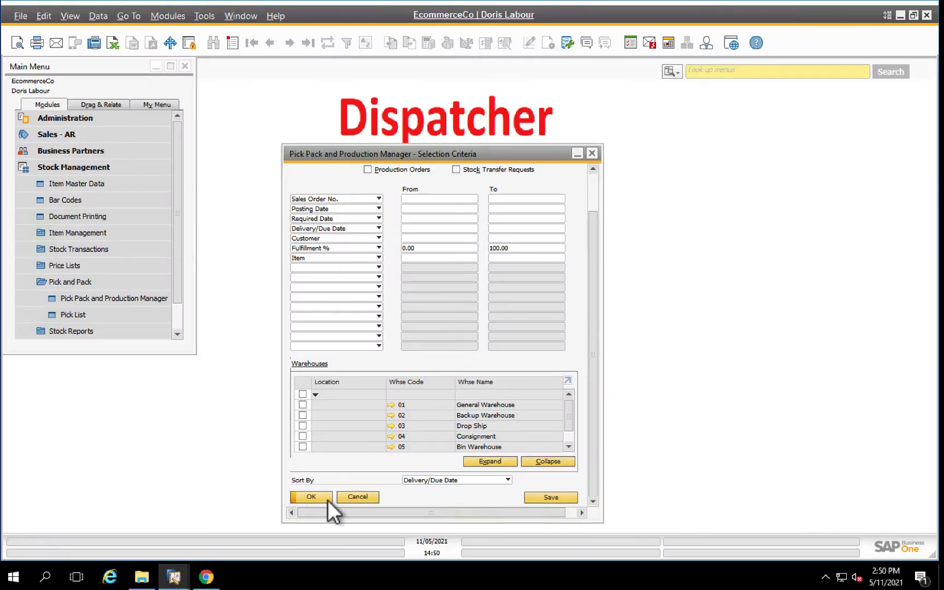
List the open orders with the default selection criteria and release the second one to the pick list wizard's details
click(312, 496)
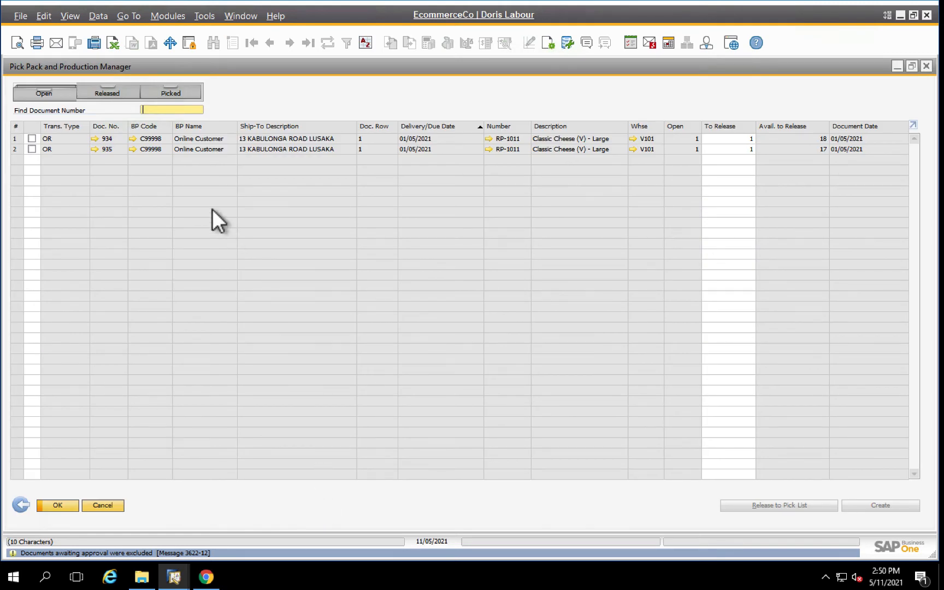
click(31, 149)
click(798, 501)
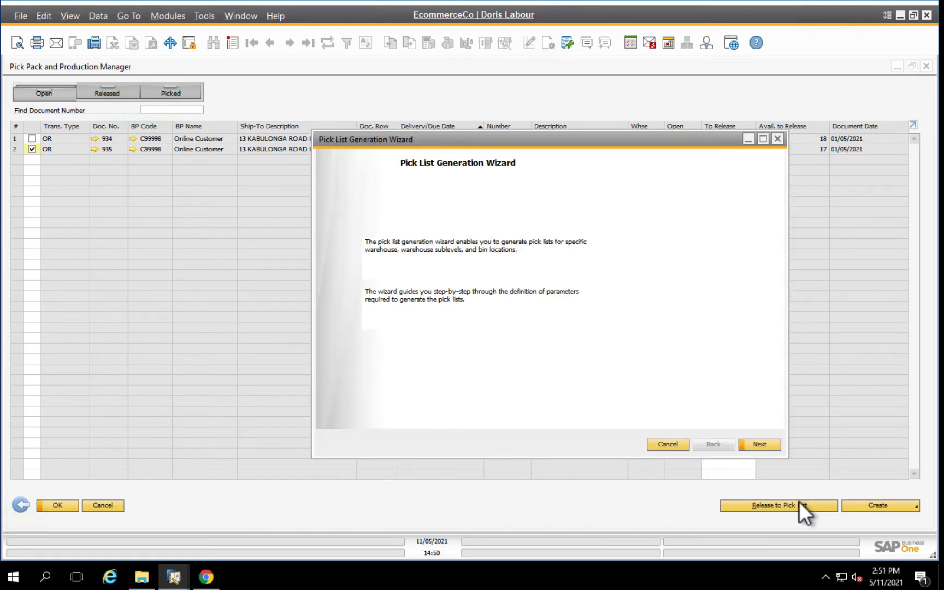
click(753, 444)
click(753, 444)
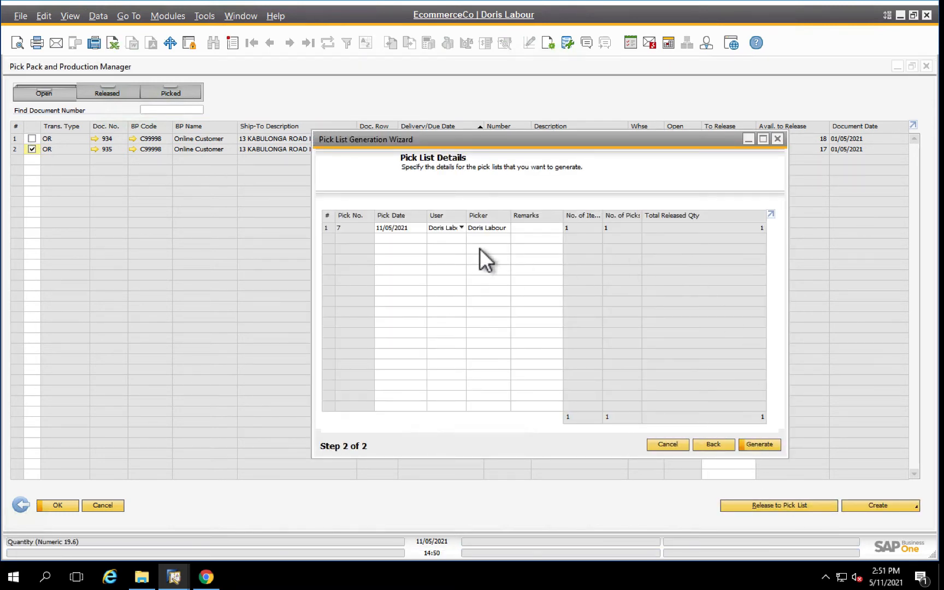
Assign the pick list to the rider's user, add the remark "Hurry up" and generate it
click(448, 228)
click(442, 491)
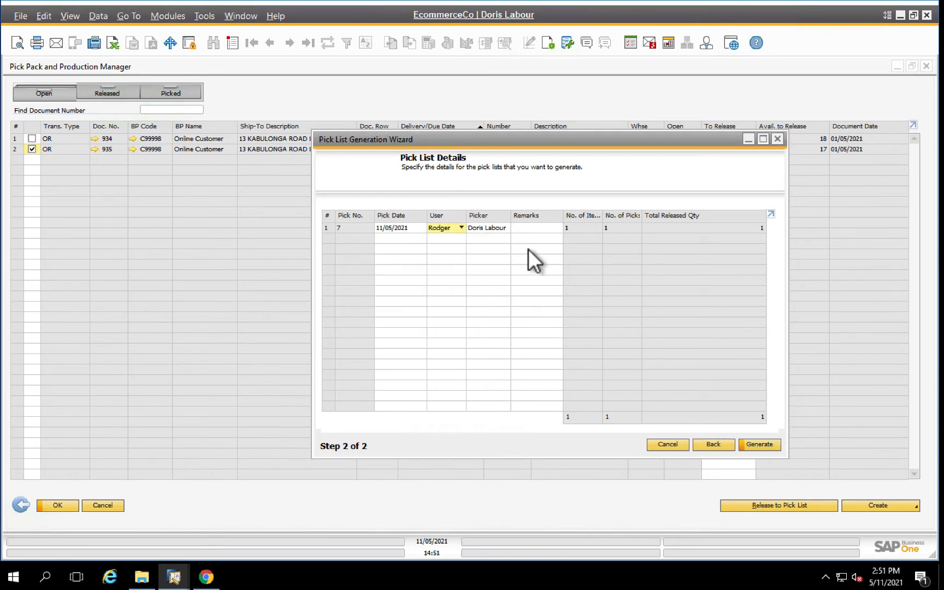
click(528, 232)
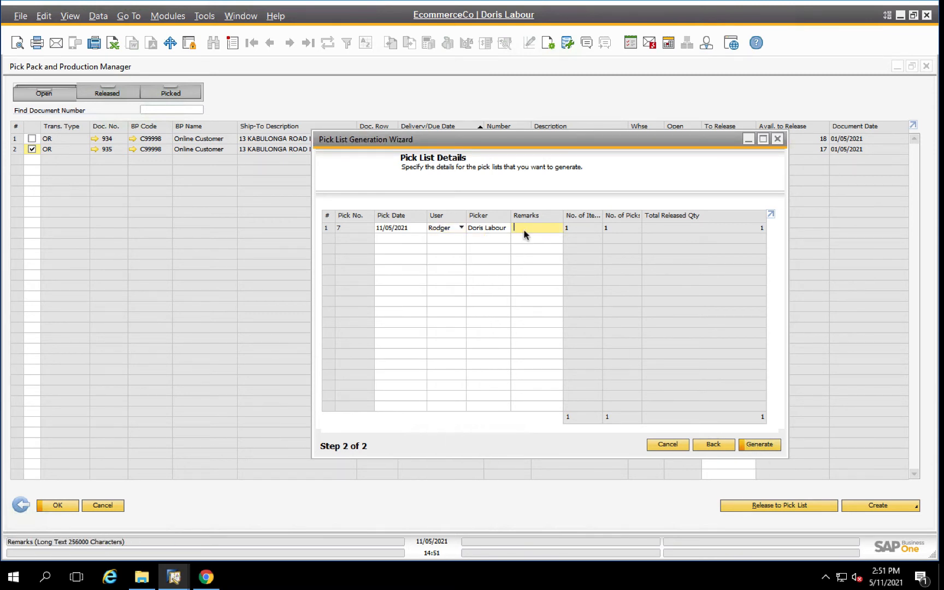
text(Hurry up)
key(Return)
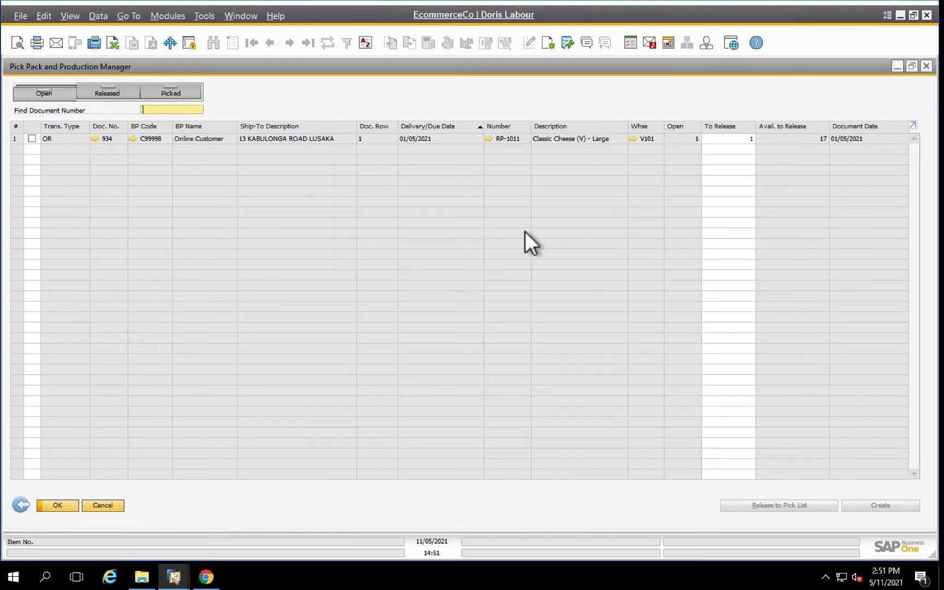
Look through the released pick lists and review the purchase order and pick list 6 PDFs in Chrome
click(104, 92)
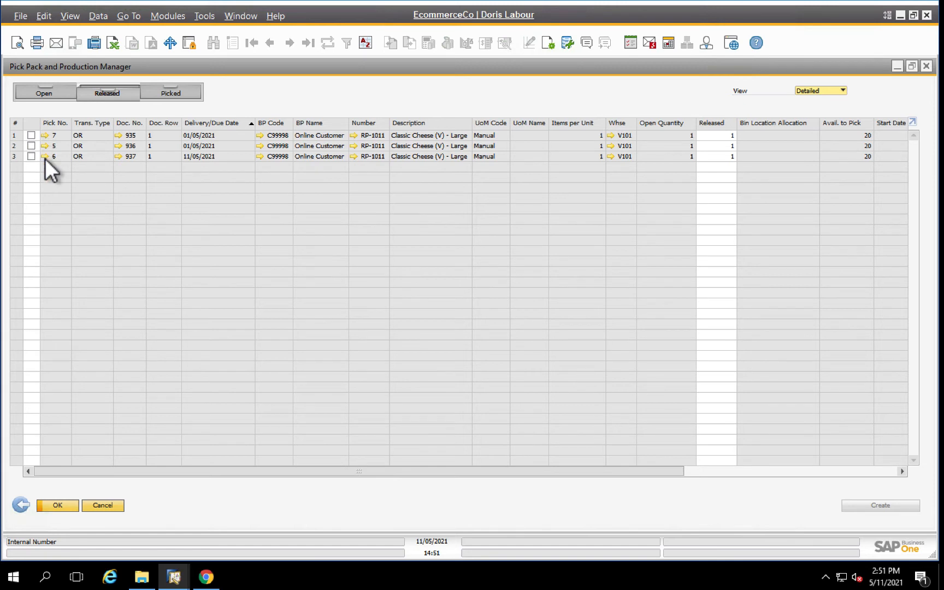
click(45, 156)
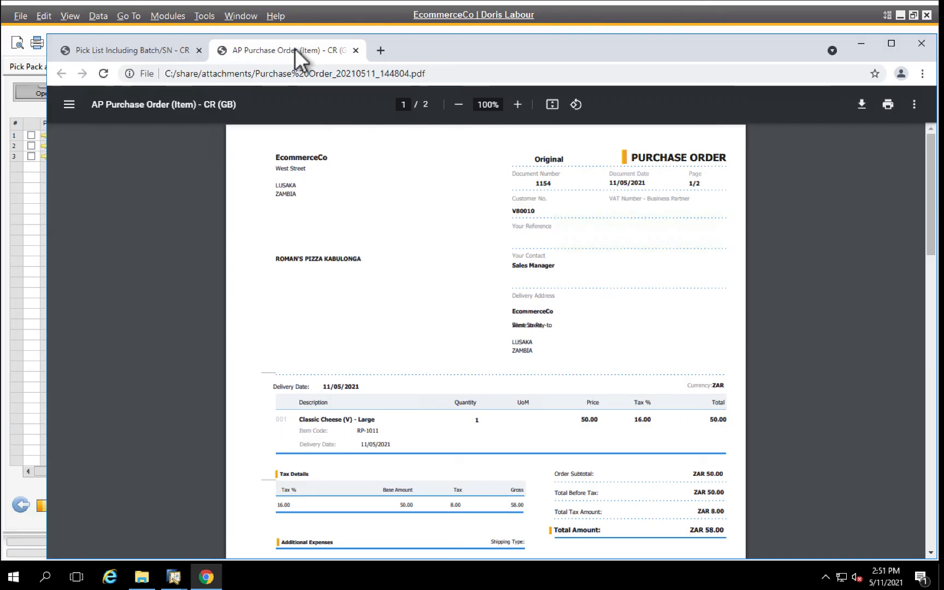
click(162, 47)
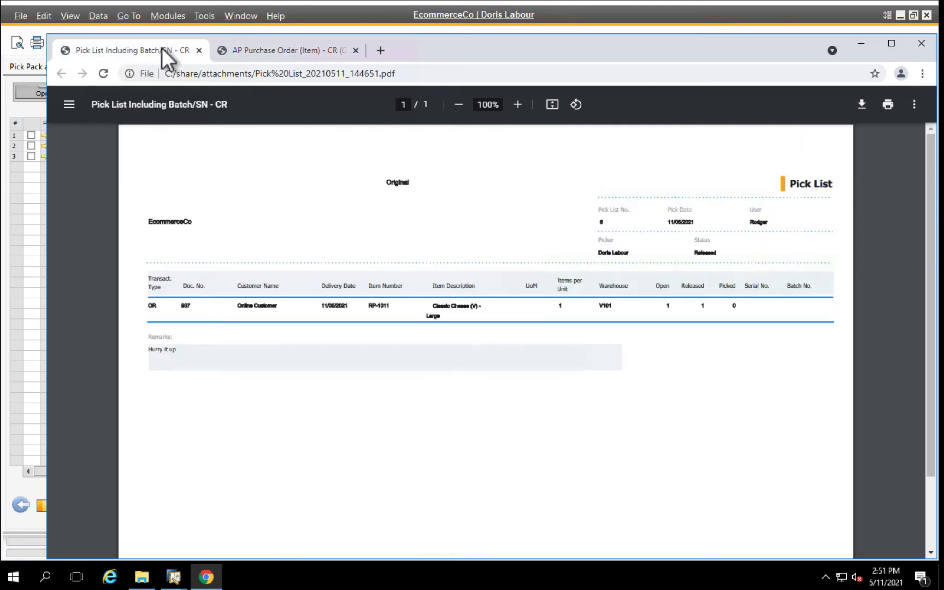
click(861, 44)
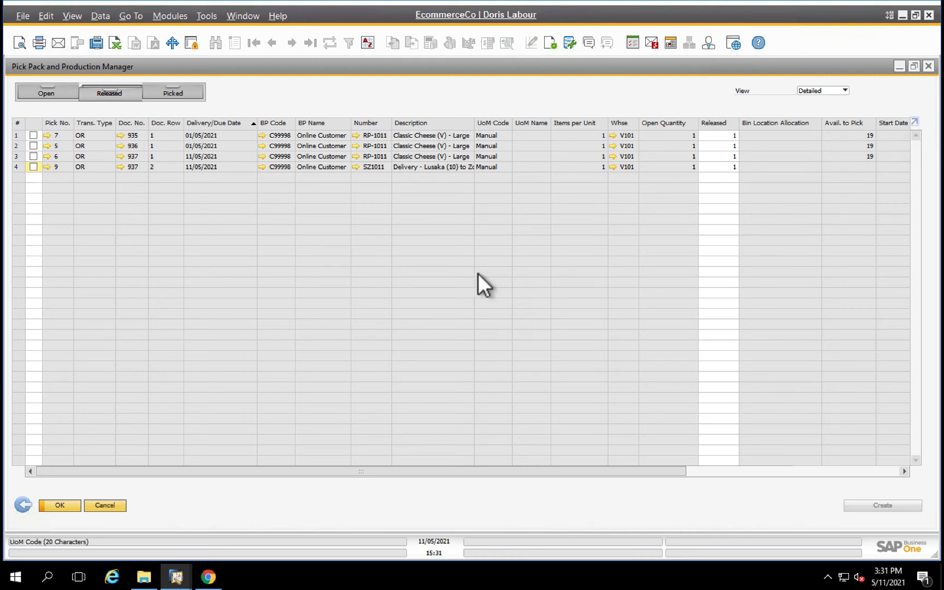
Create a manual invoice from both released pick list lines of sales order 937
click(34, 156)
click(33, 167)
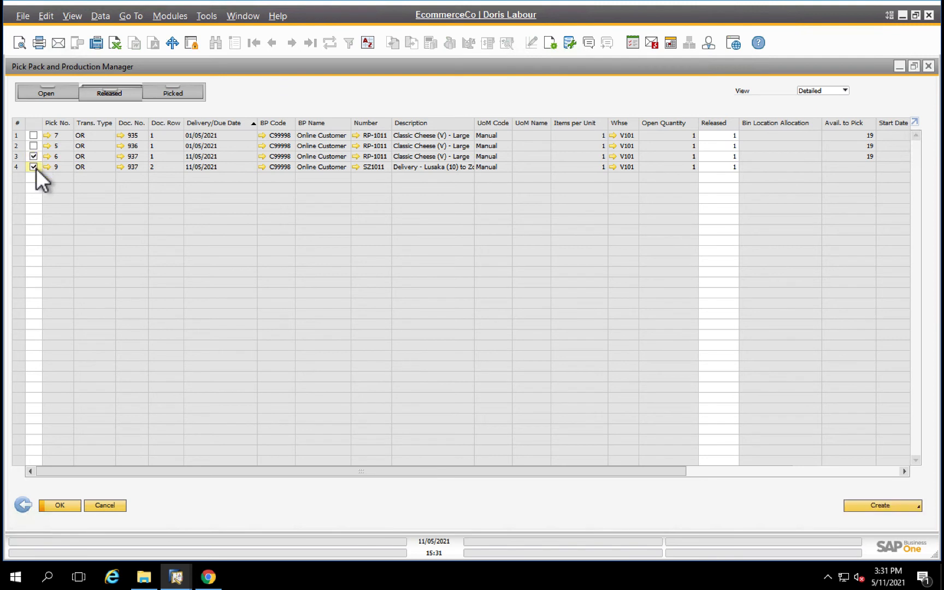
click(877, 507)
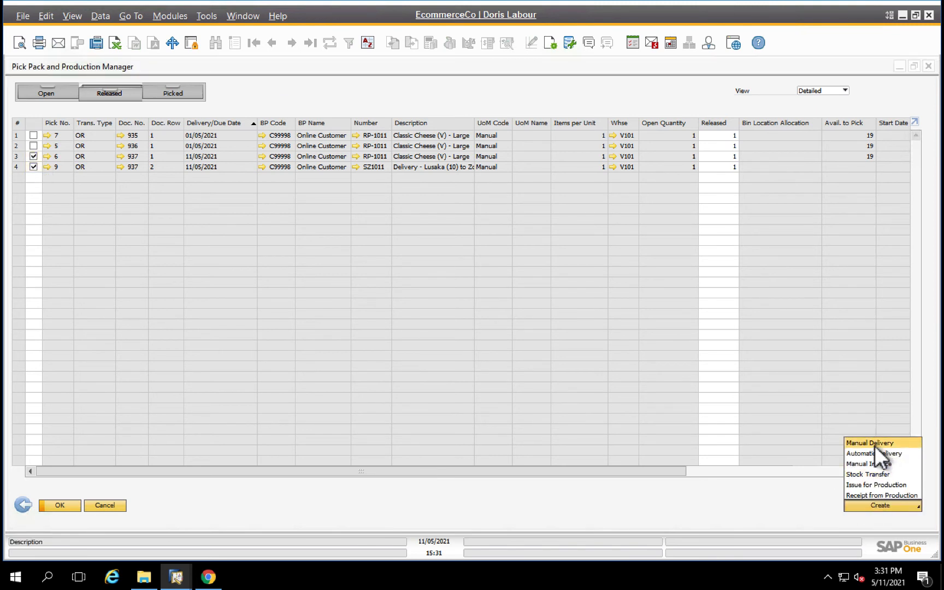
click(868, 462)
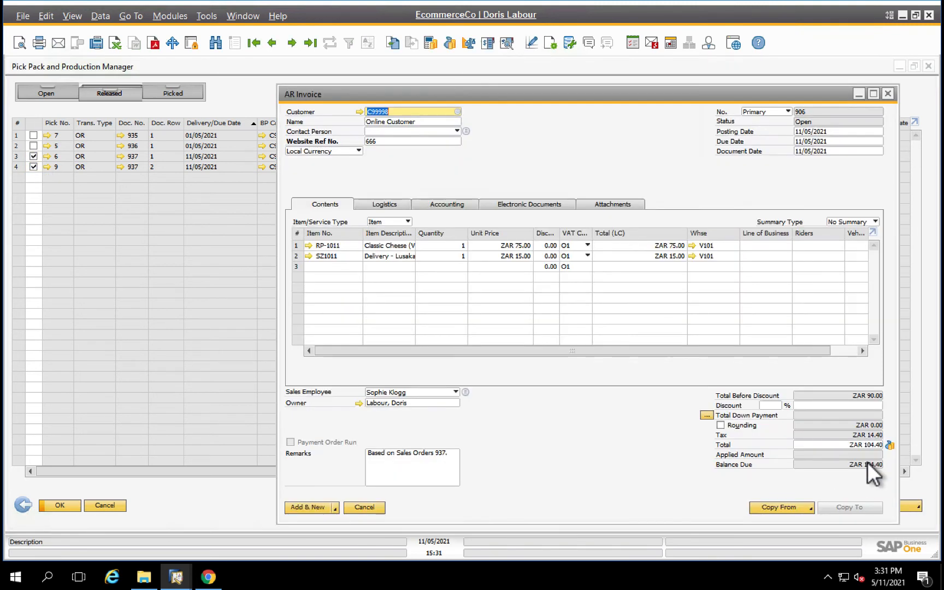
click(787, 245)
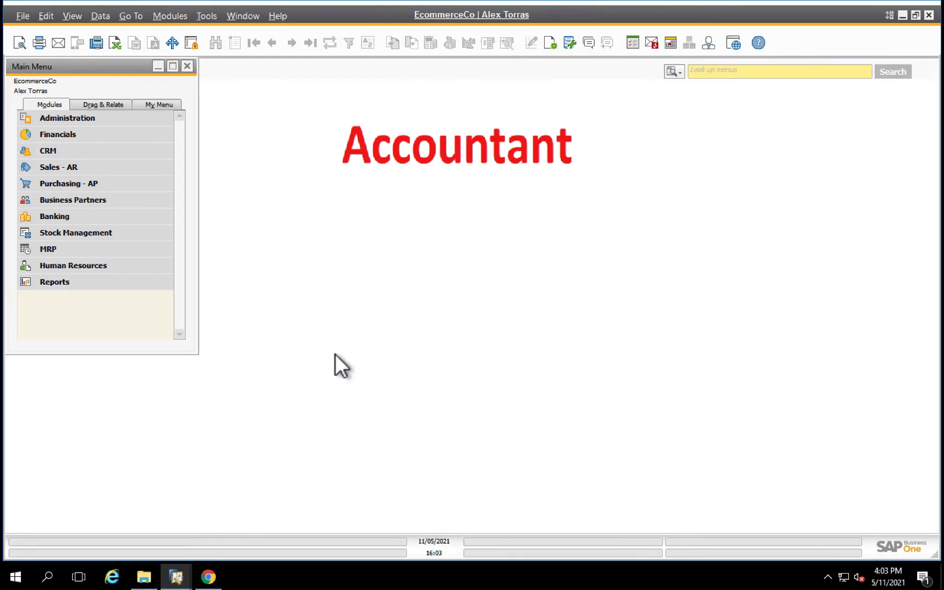
Open the last purchase order as the accountant and copy it to an AP invoice
click(112, 181)
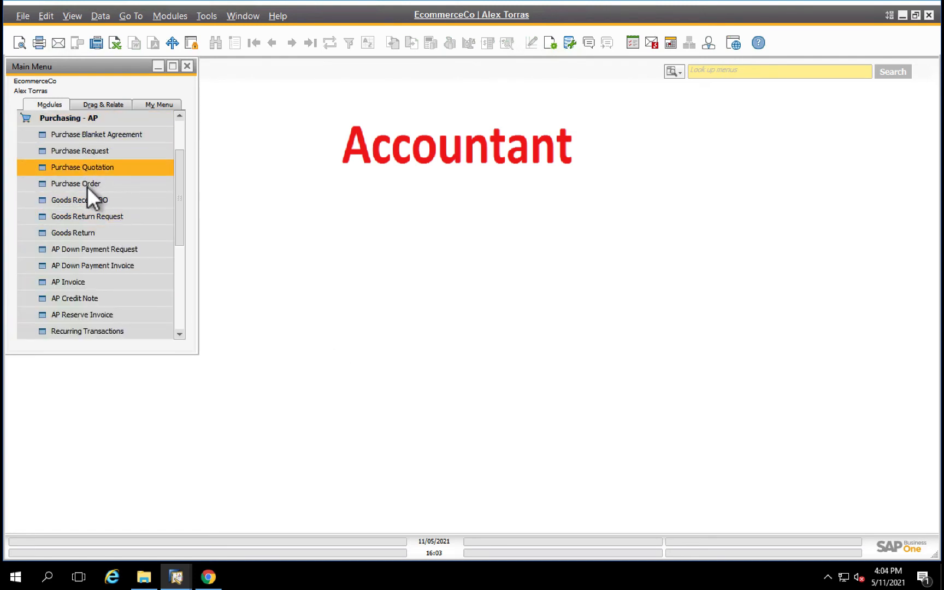
click(87, 185)
click(310, 42)
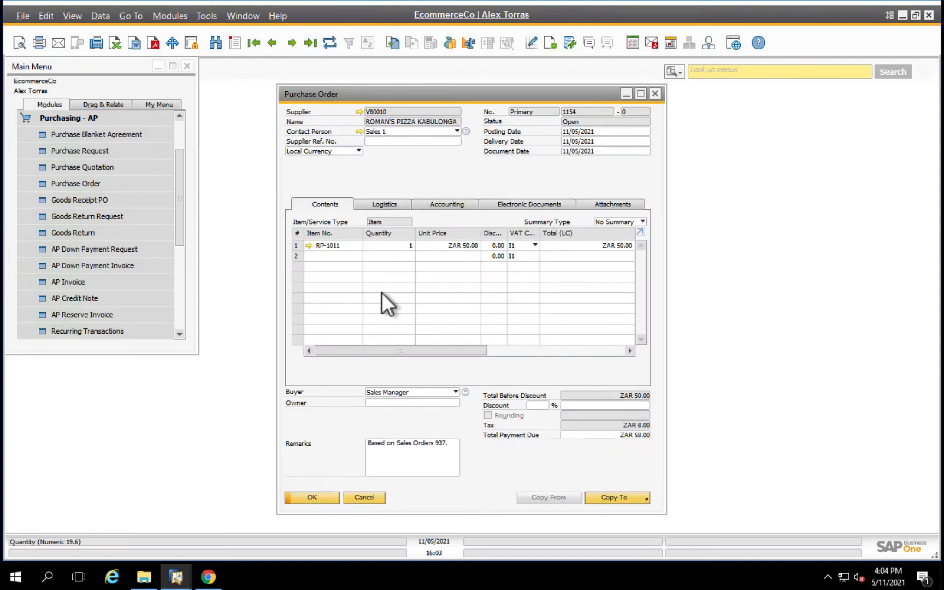
click(642, 496)
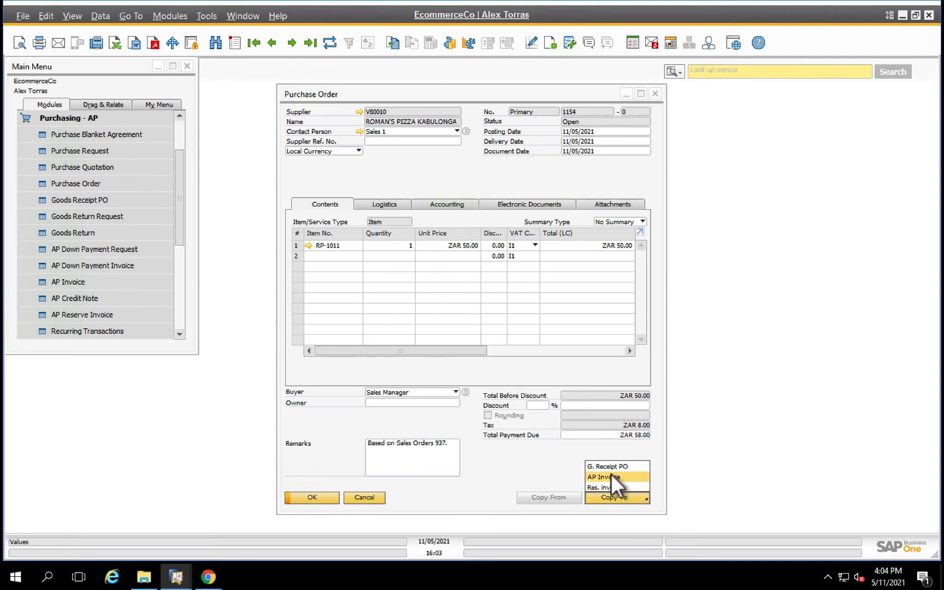
click(611, 474)
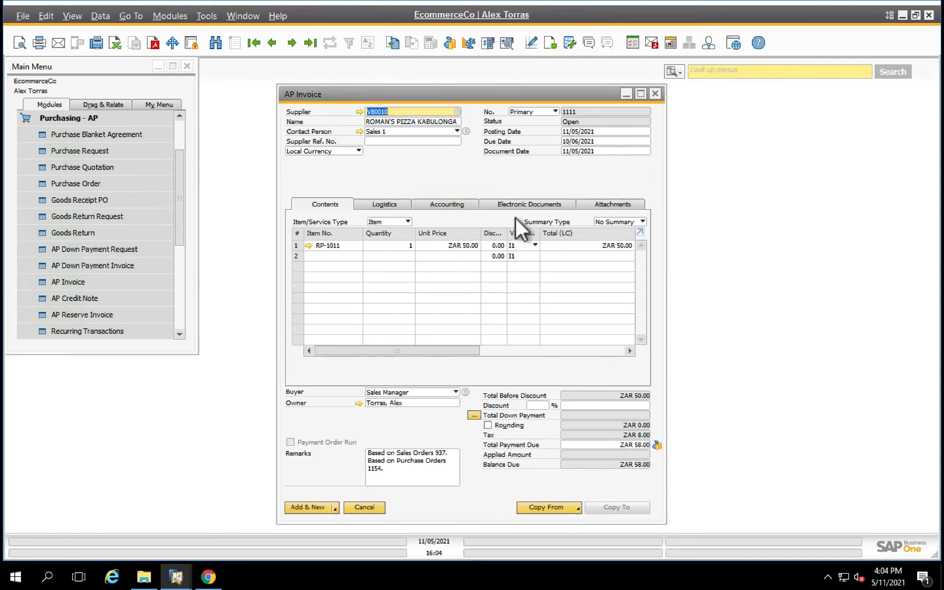
Set the AP invoice's payment means to cash from the first rider's GL account for the full balance due of ZAR 58.00
click(656, 444)
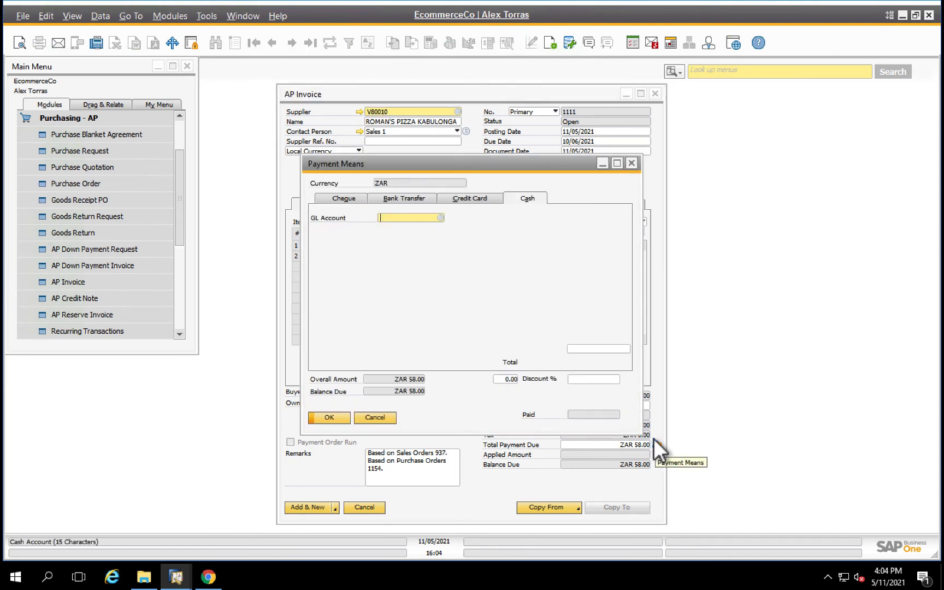
text(16)
key(Tab)
scroll(516, 284, down, 3)
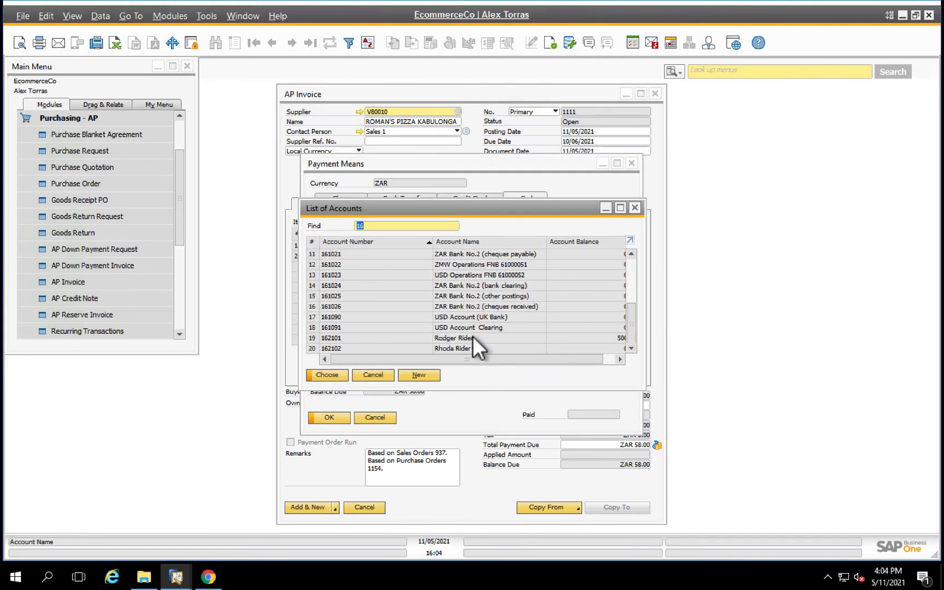
double_click(472, 337)
right_click(600, 349)
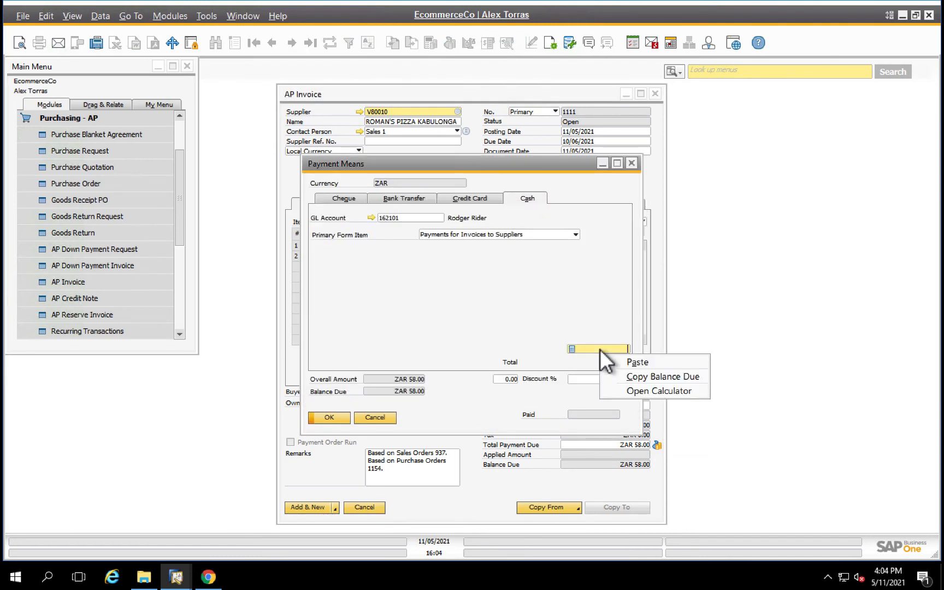
click(647, 376)
click(330, 416)
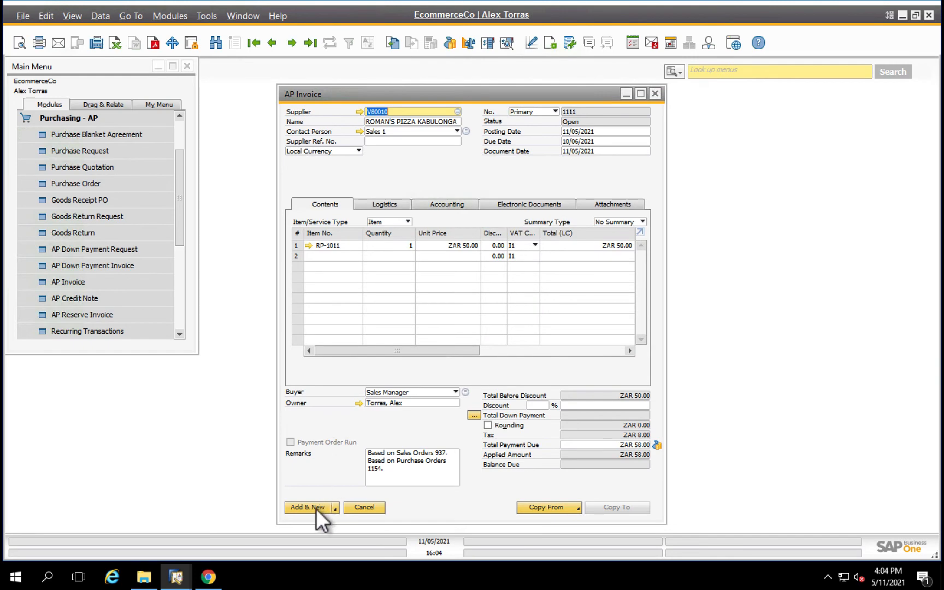
Add the paid AP invoice to the system and close the purchase order
click(316, 508)
click(346, 300)
click(313, 498)
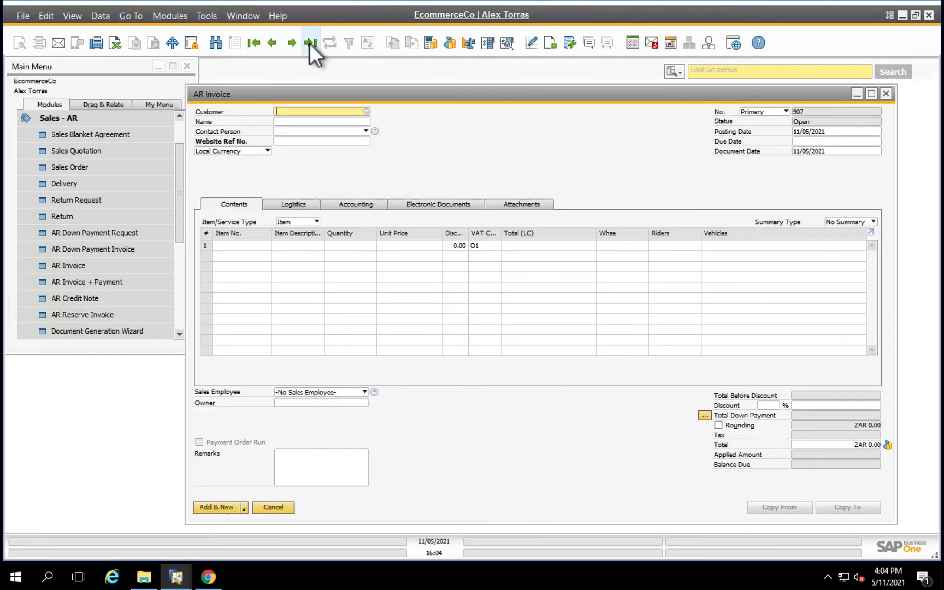
Open the last AR invoice and bring up the payment means for its incoming payment
click(310, 42)
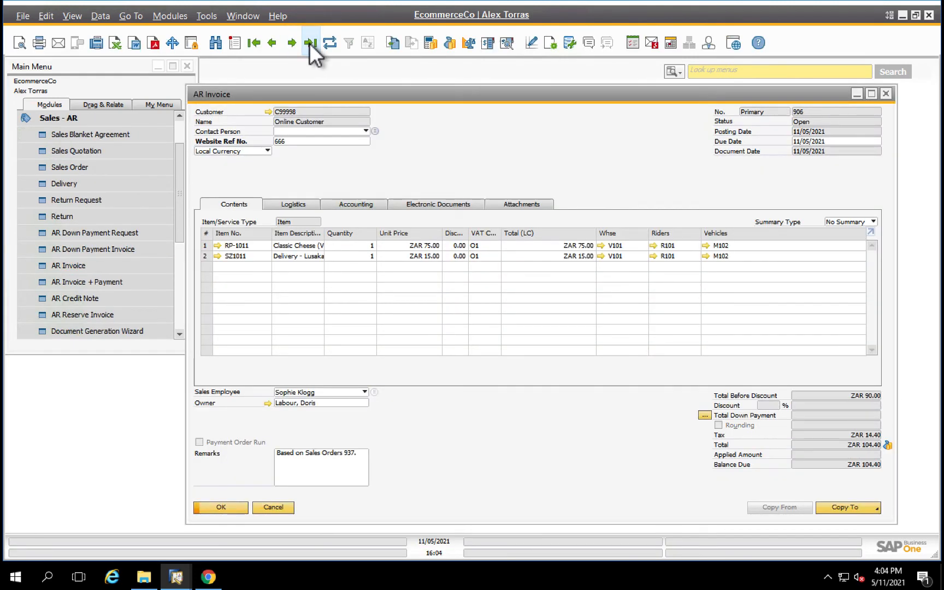
click(885, 446)
key(ctrl+shift+y)
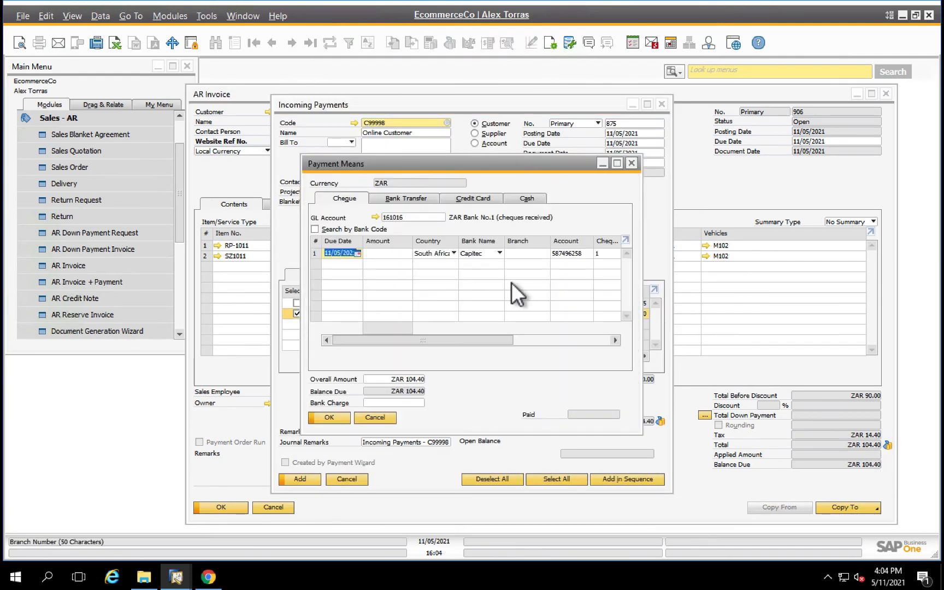
Set the customer payment to cash on the first rider's GL account for the full balance due of ZAR 104.40
click(518, 198)
click(426, 219)
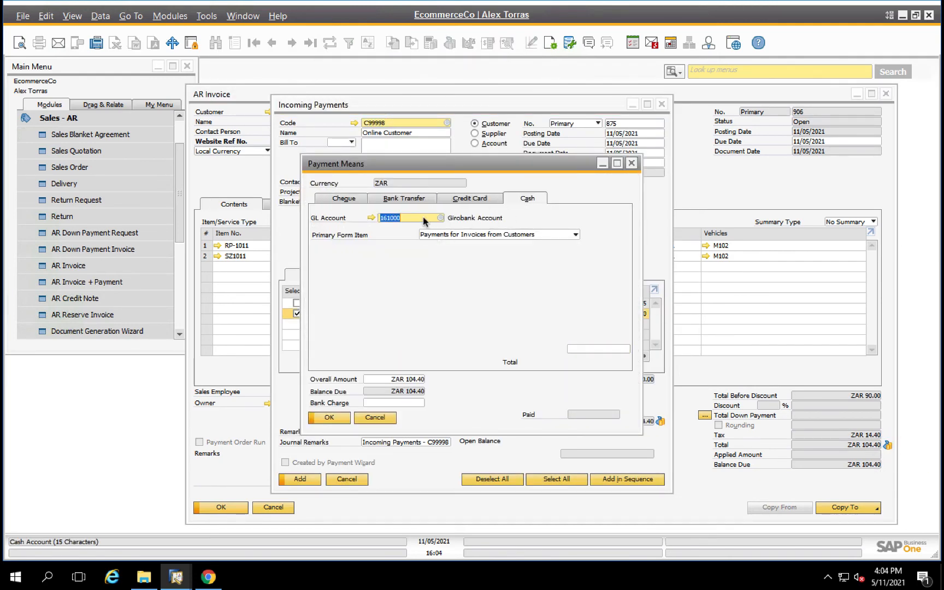
click(440, 218)
scroll(506, 279, down, 4)
double_click(482, 337)
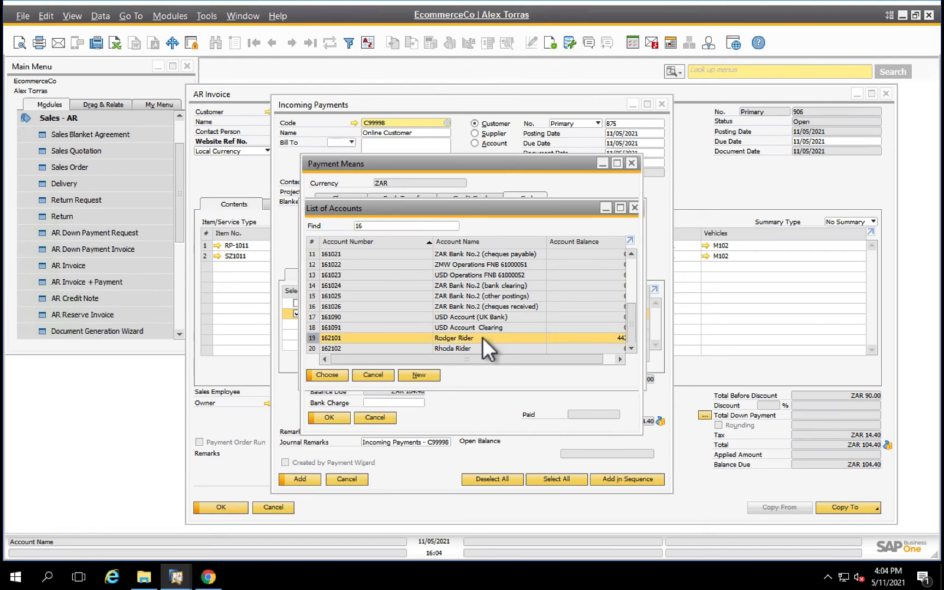
right_click(617, 347)
click(669, 376)
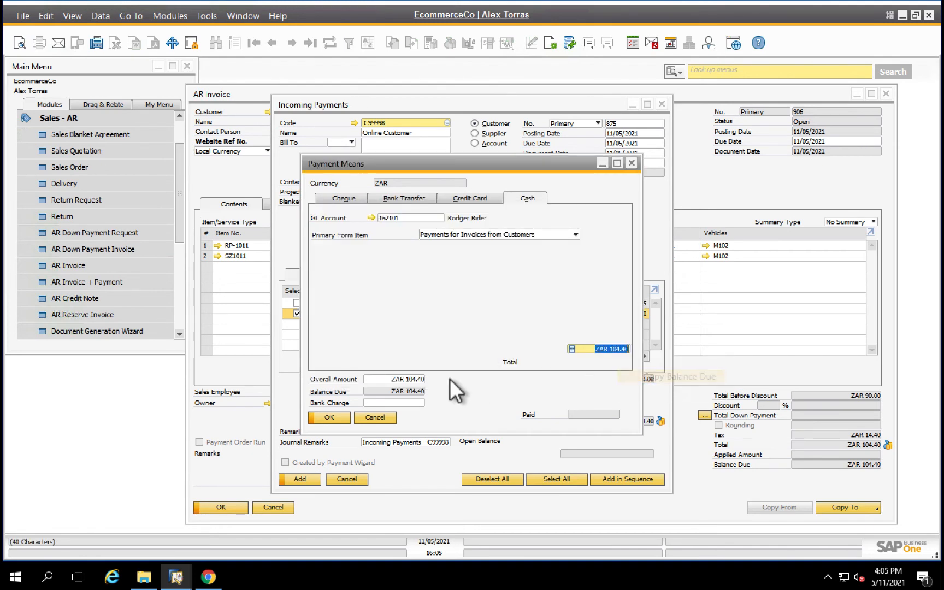
click(322, 418)
Add the incoming customer payment permanently, then close the payment and AR invoice windows
click(300, 479)
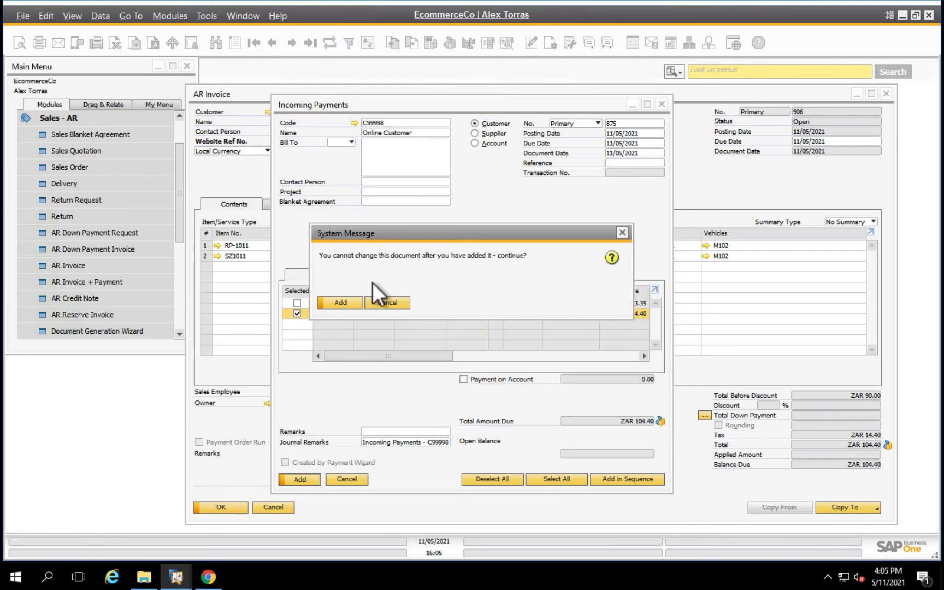
click(354, 301)
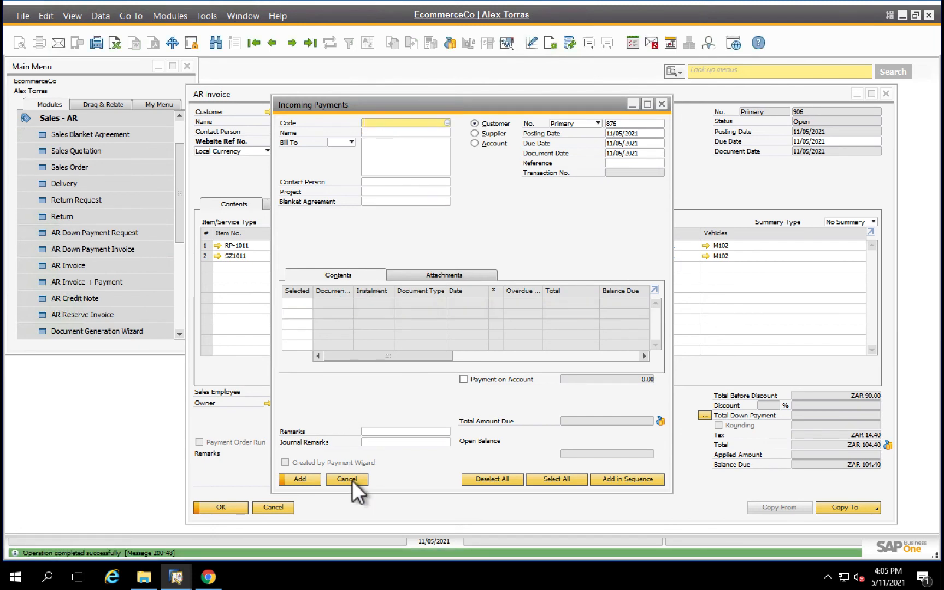
click(351, 480)
click(291, 510)
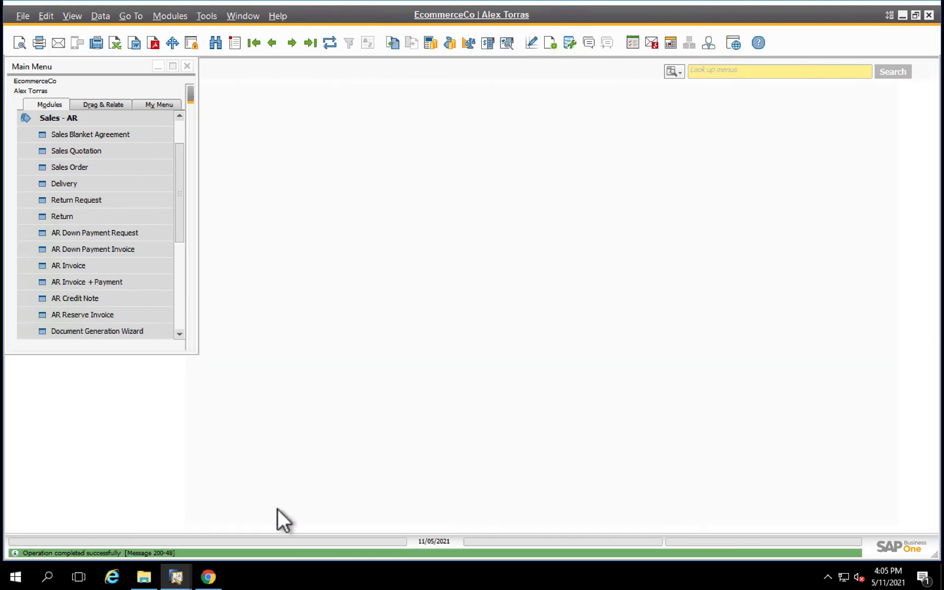
Start an account-type incoming payment with a line for the Girobank Account and the remark "FLOAT HAND IN"
click(96, 119)
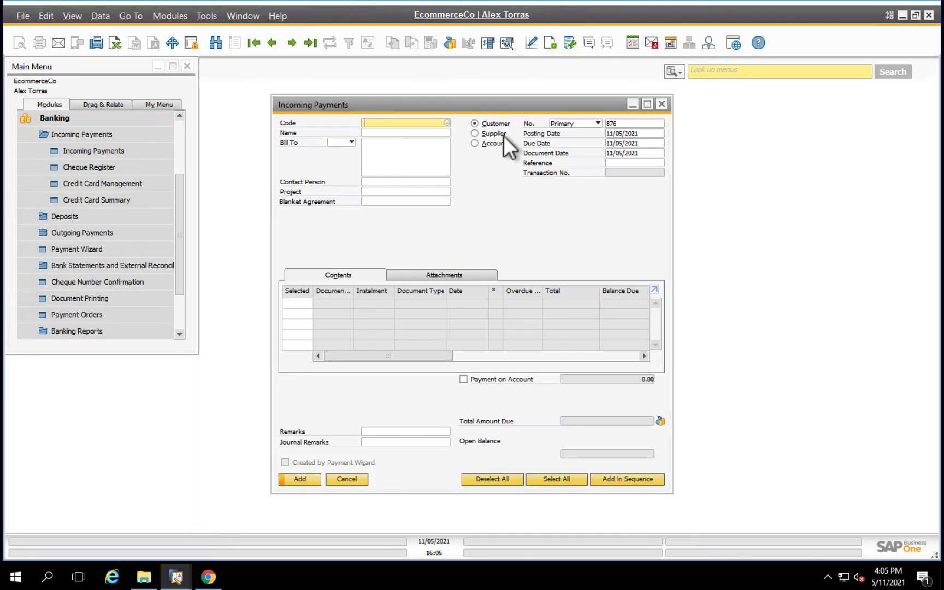
click(494, 143)
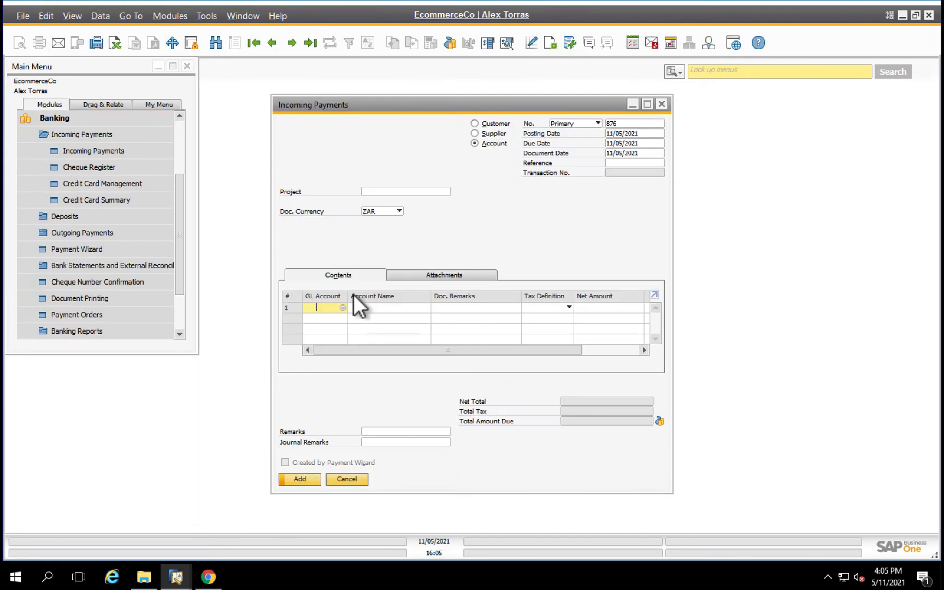
text(1)
key(Tab)
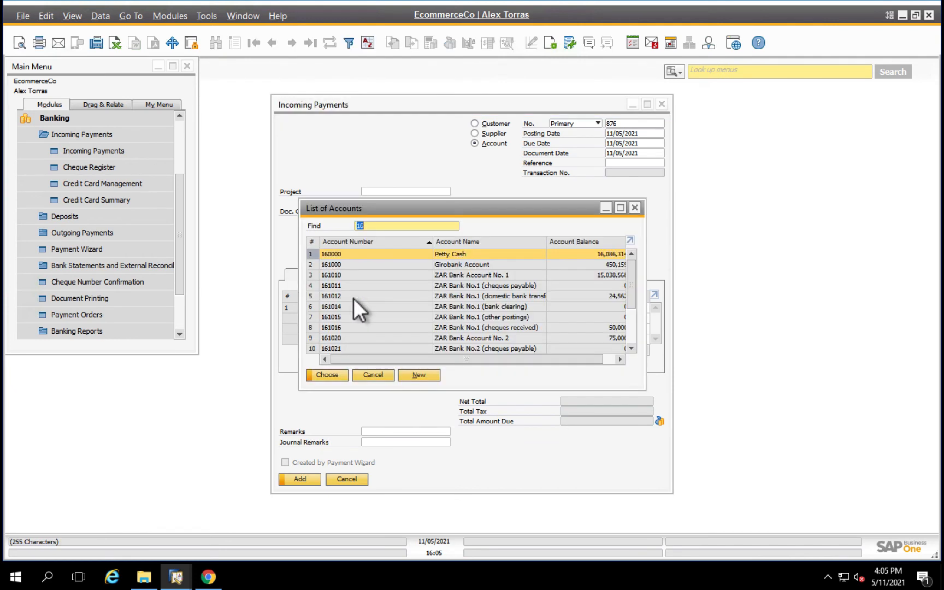
double_click(480, 264)
click(469, 307)
text(FLOAT HAND IN)
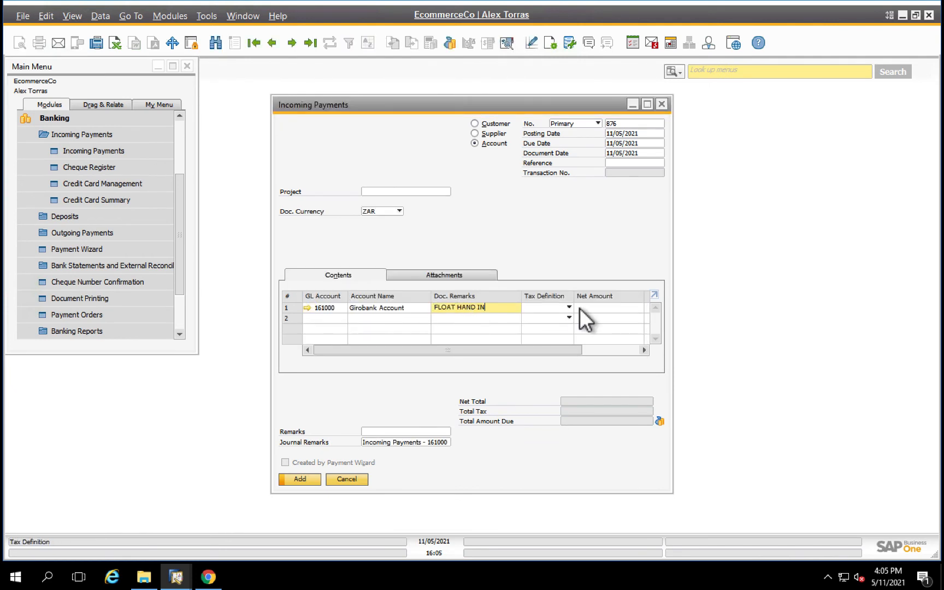
click(581, 307)
text(450)
key(Tab)
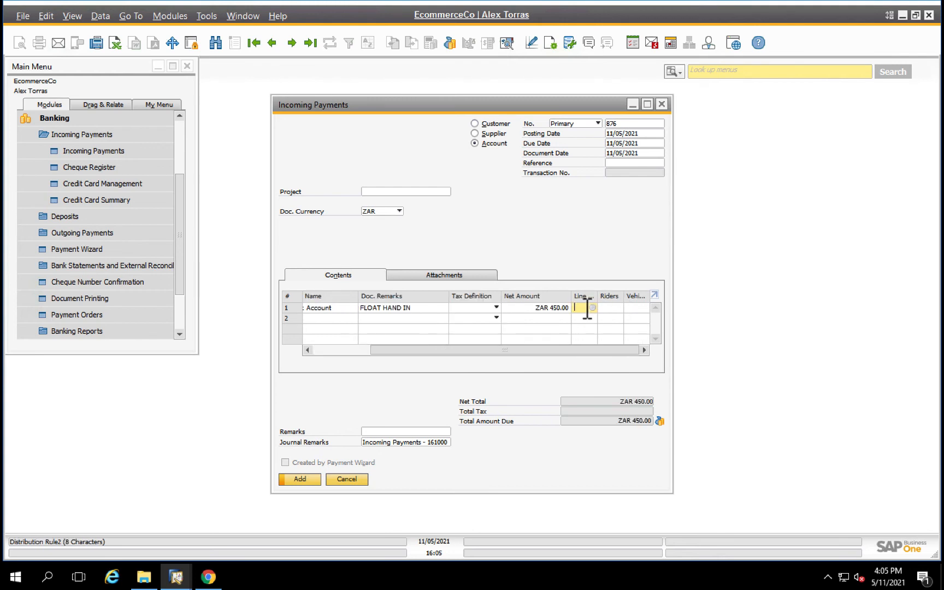
Set the float line's net amount to ZAR 500.00 and assign it rider distribution rule R101, leaving the vehicle empty
click(542, 308)
text(500)
key(Tab)
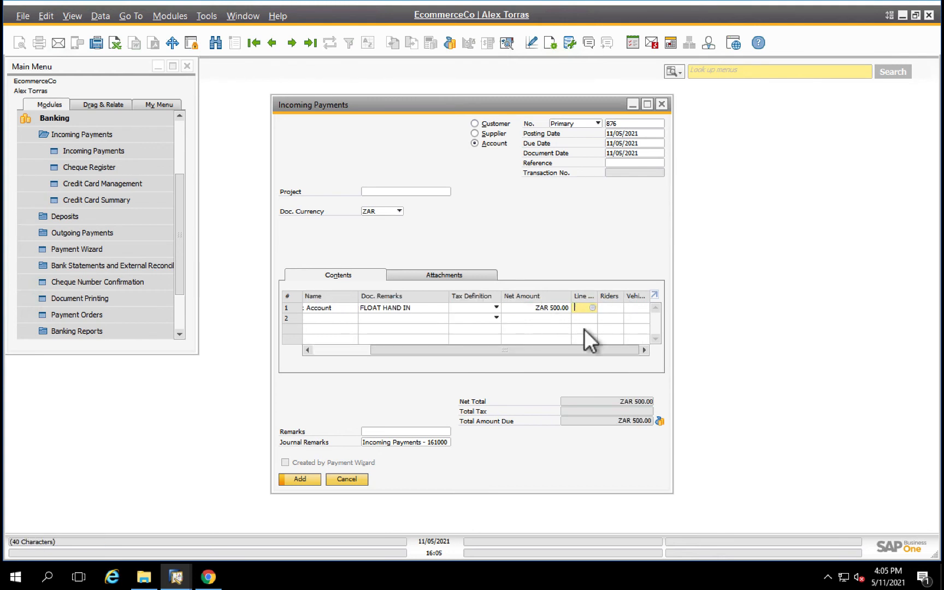
click(607, 308)
key(Tab)
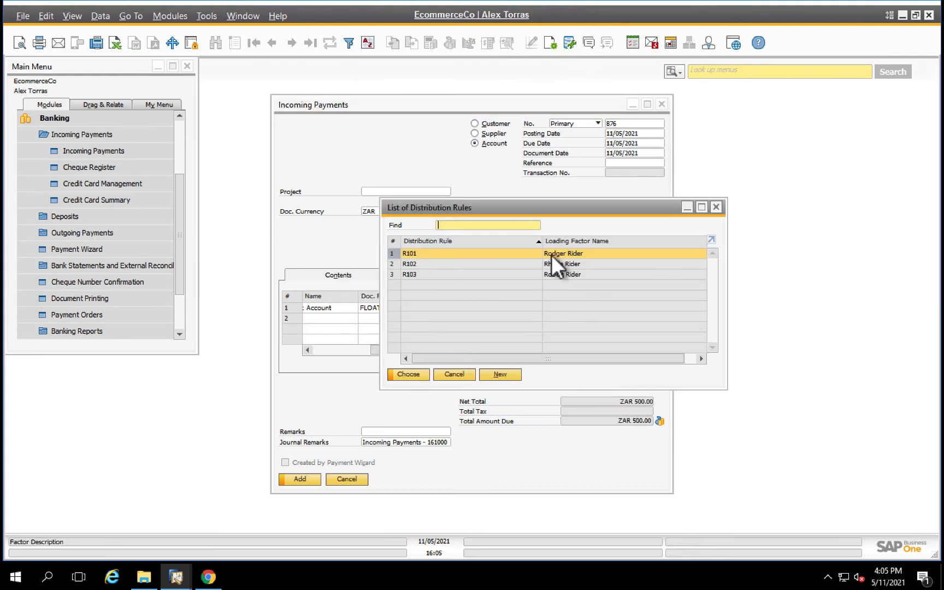
double_click(551, 255)
click(636, 307)
key(Tab)
click(456, 373)
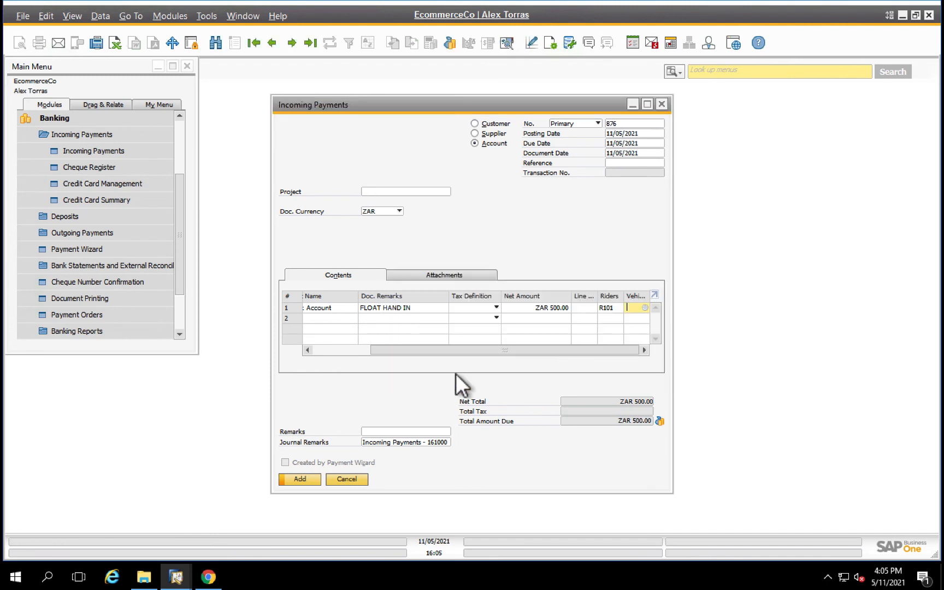
Set the float payment to cash on the first rider's GL account for the full balance due of ZAR 500.00
click(658, 421)
text(16)
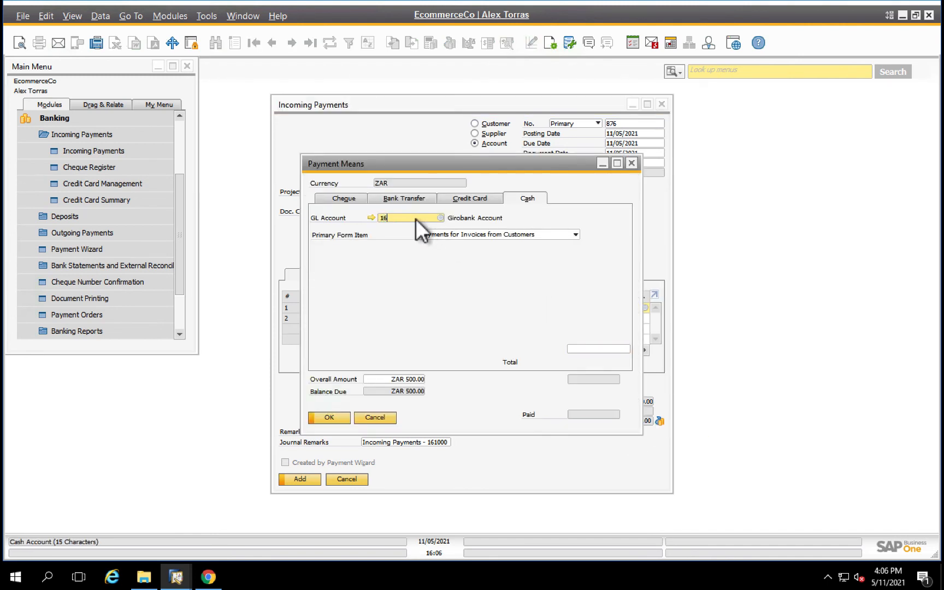
key(Tab)
double_click(476, 336)
right_click(592, 347)
click(653, 377)
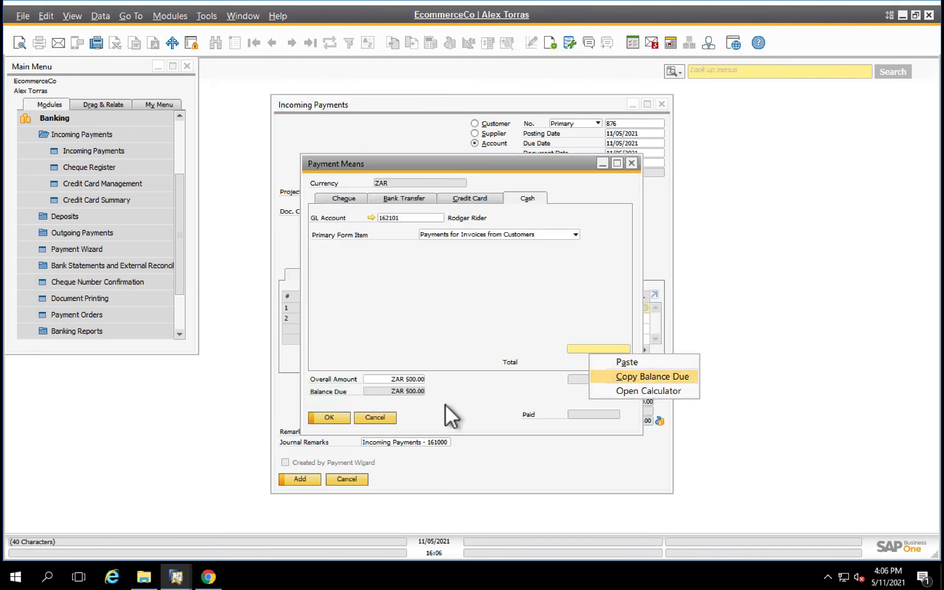
click(330, 416)
Add the float hand-in payment permanently and close the incoming payments form
click(311, 481)
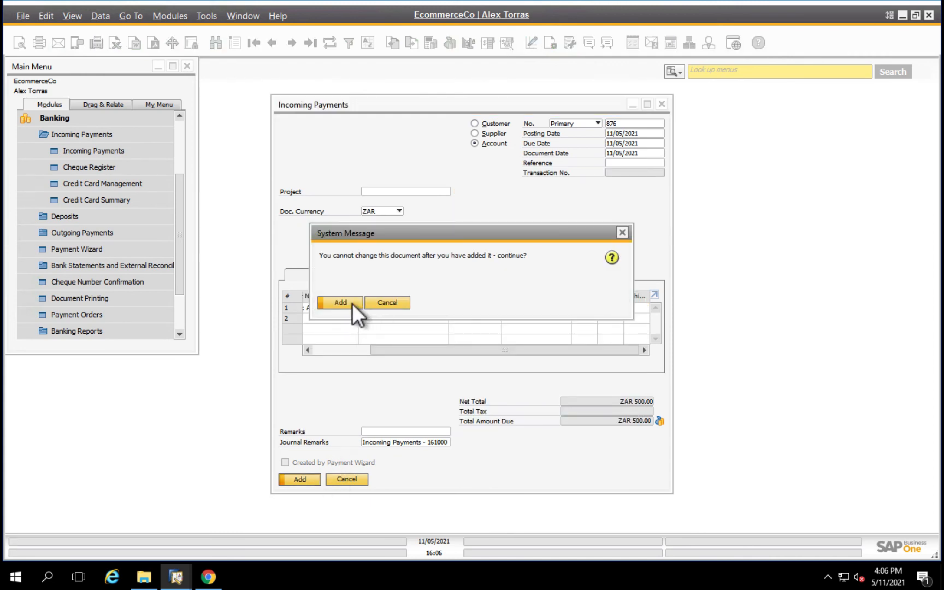
click(352, 303)
click(354, 476)
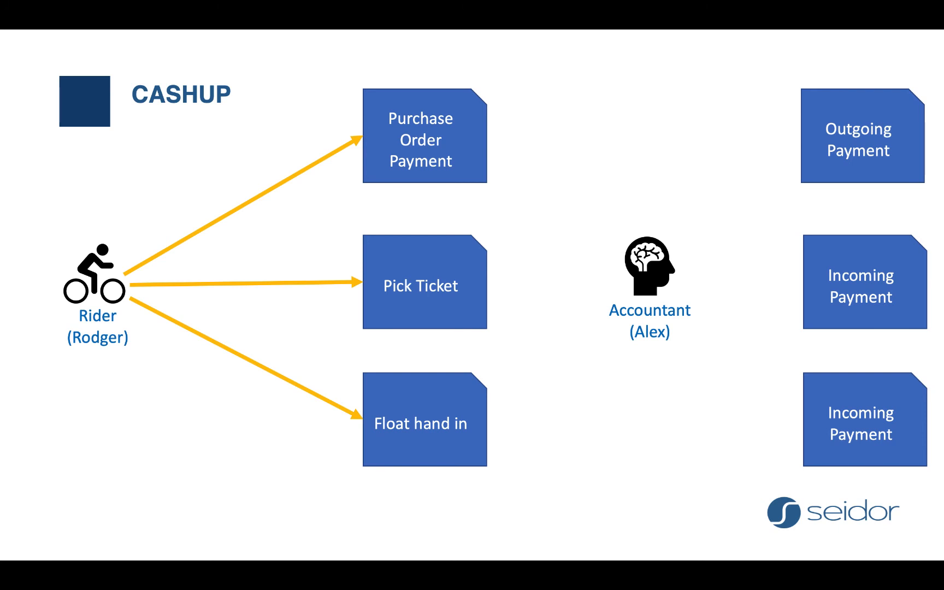
click(769, 584)
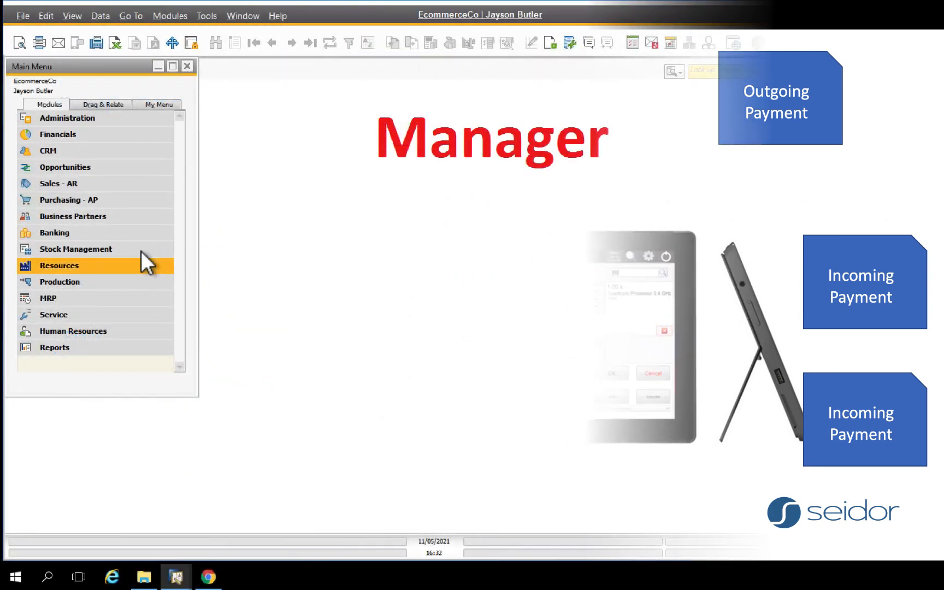
Open the most recent purchase order and display its relationship map
click(130, 200)
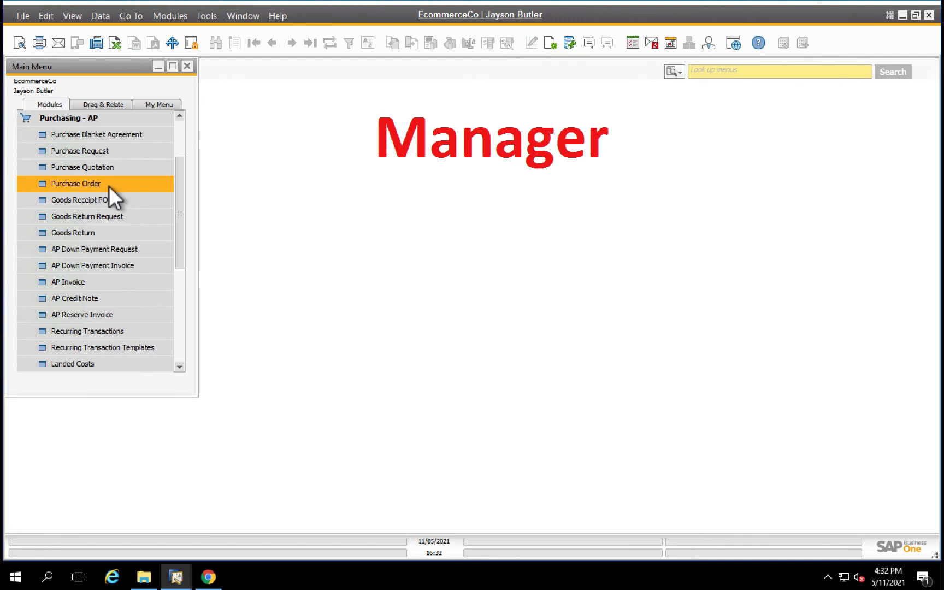
click(109, 186)
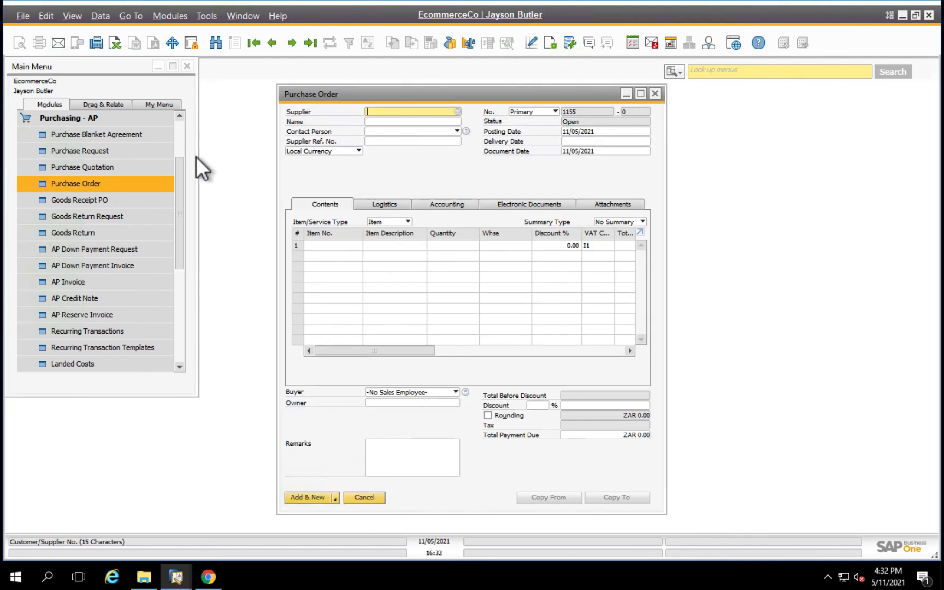
click(309, 46)
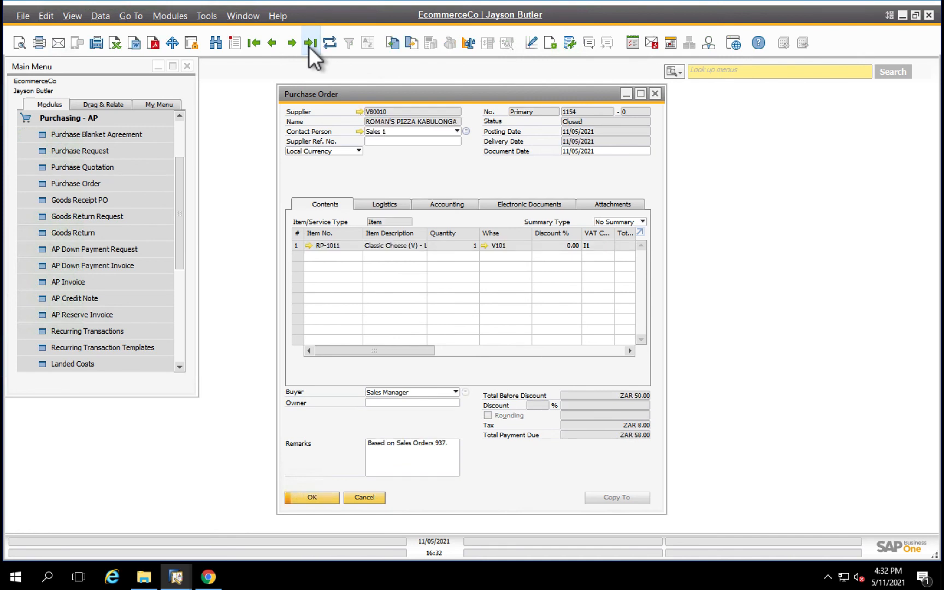
right_click(453, 177)
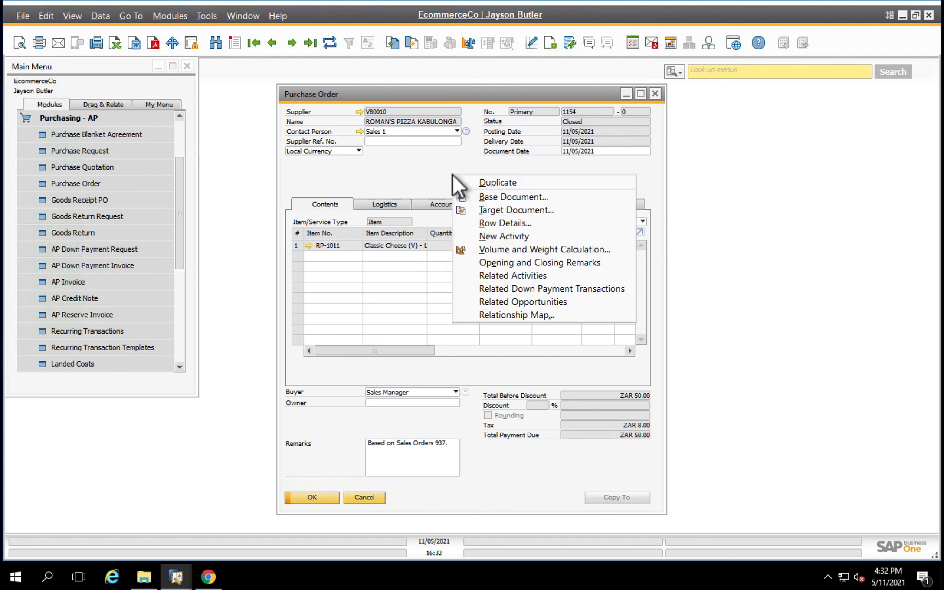
click(529, 314)
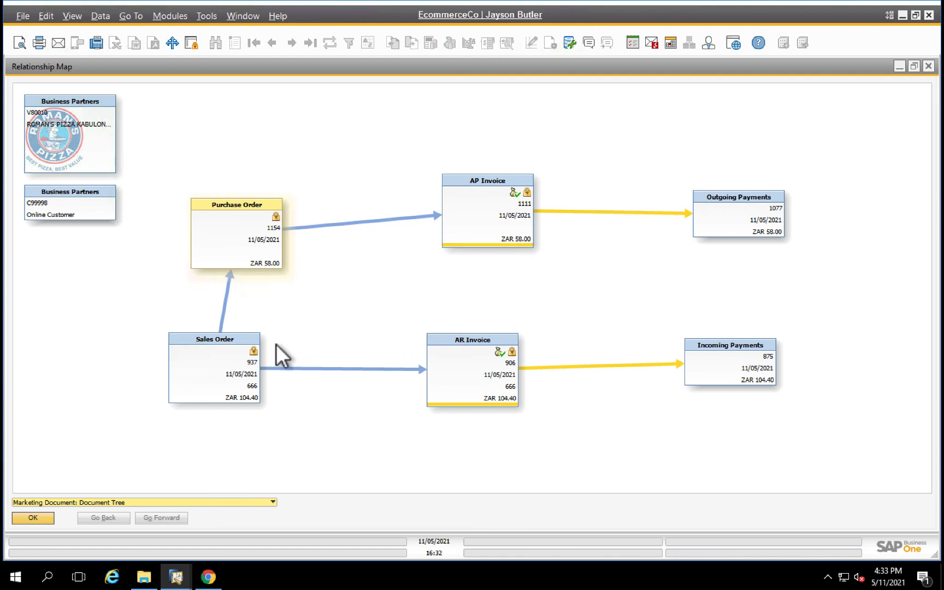
Examine the sales order, purchase order, AP invoice and outgoing payment in the map, then close the map and the purchase order
click(231, 337)
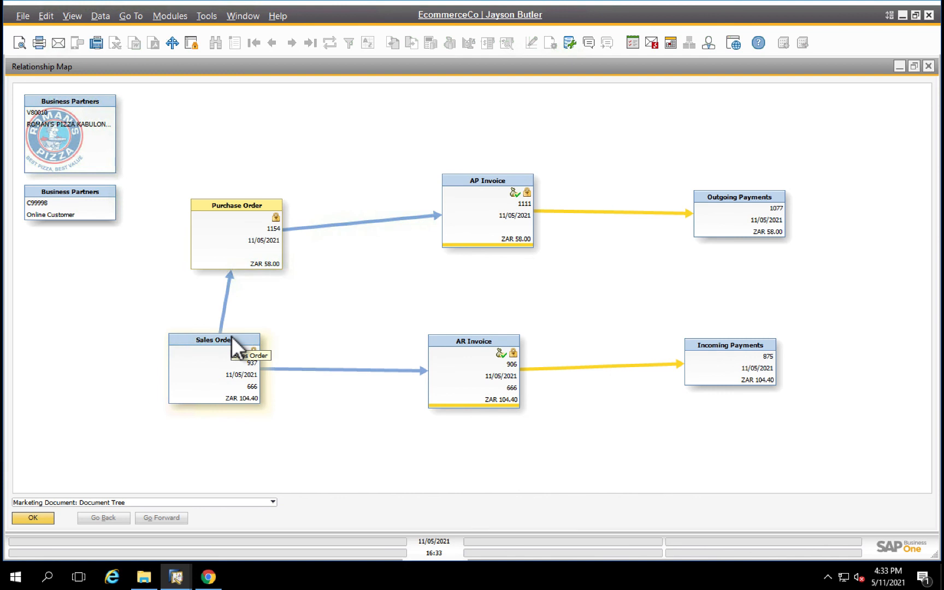
click(276, 204)
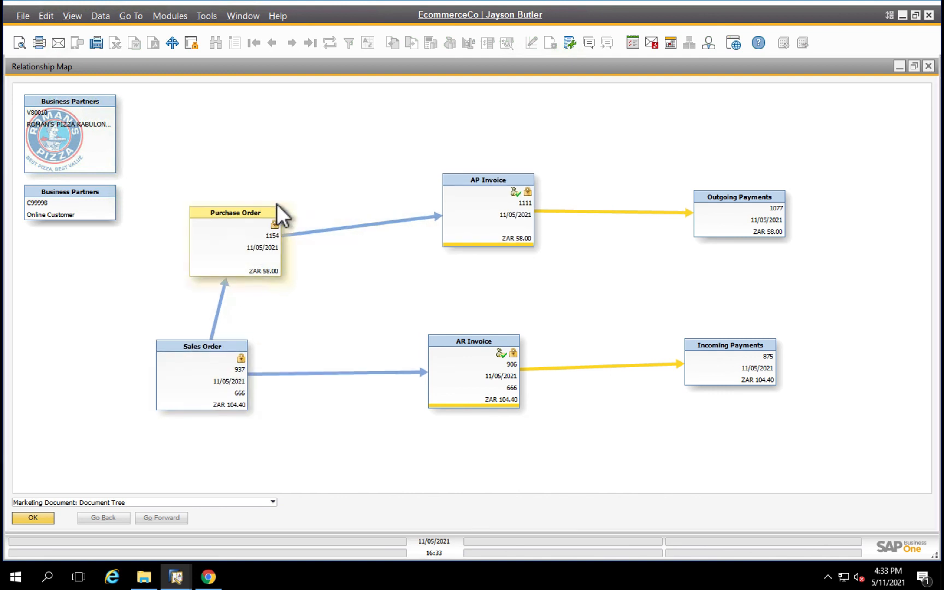
click(504, 184)
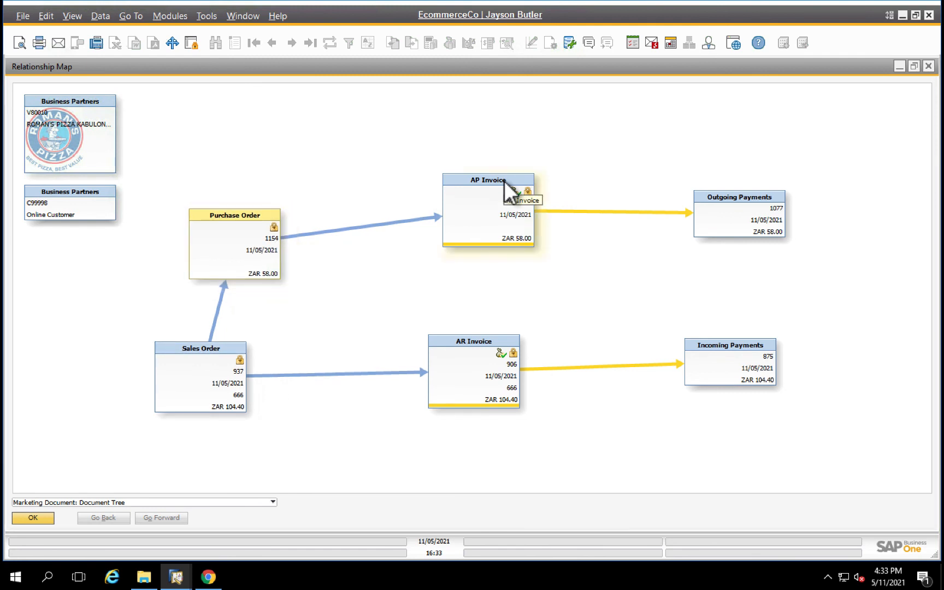
click(730, 198)
click(32, 518)
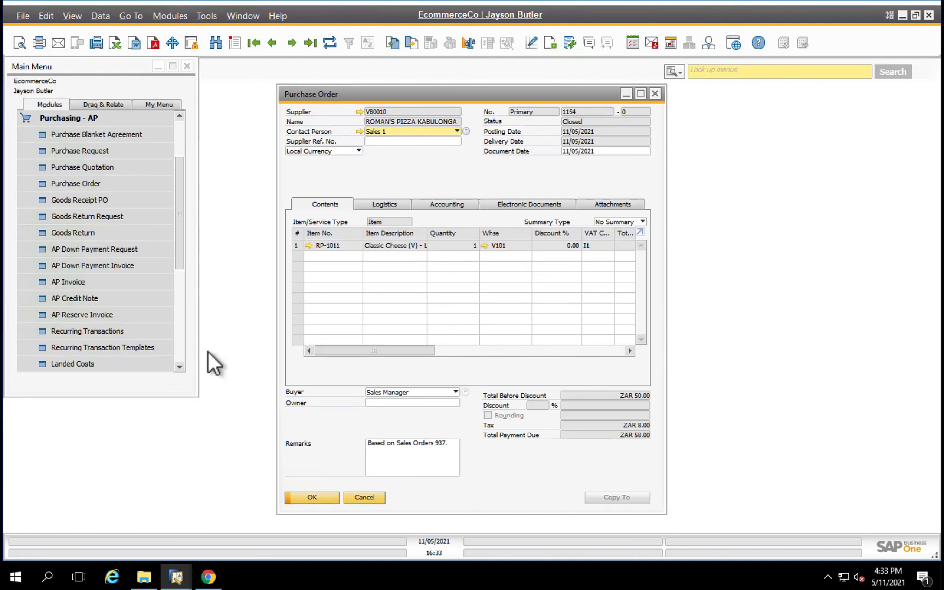
click(320, 498)
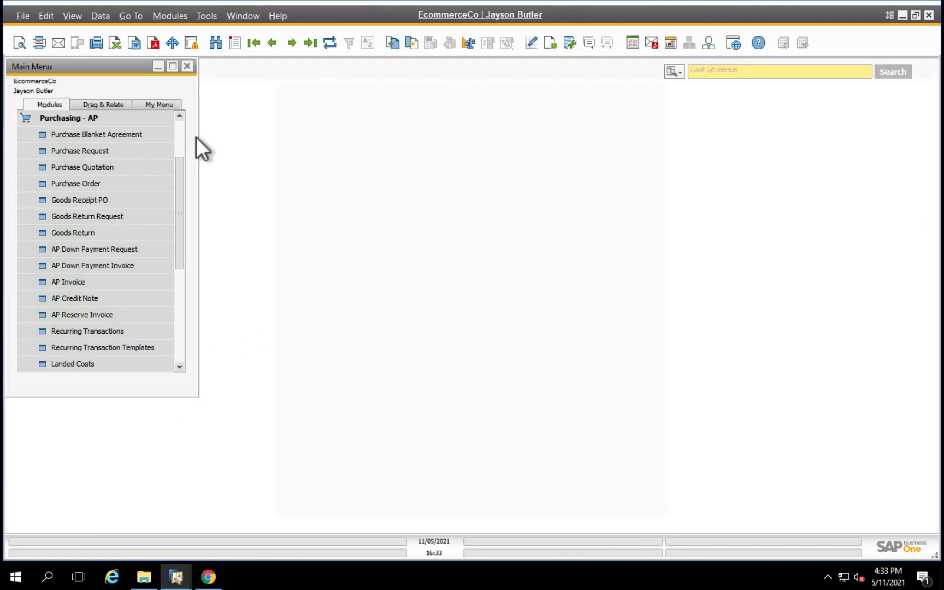